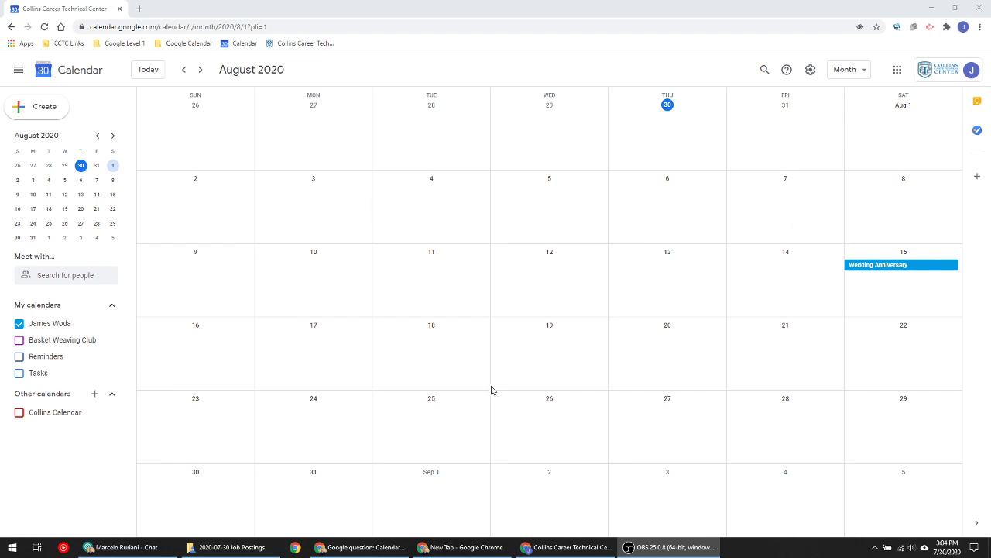
- Create an "Office Hours" entry on Monday, August 3 as appointment slots and open its full editing page
left_click(321, 212)
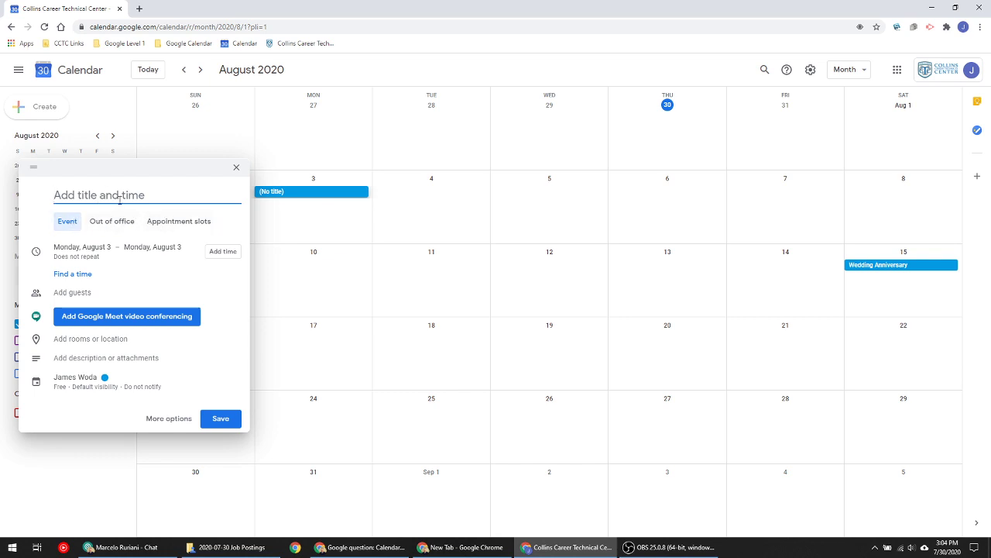
type("Office")
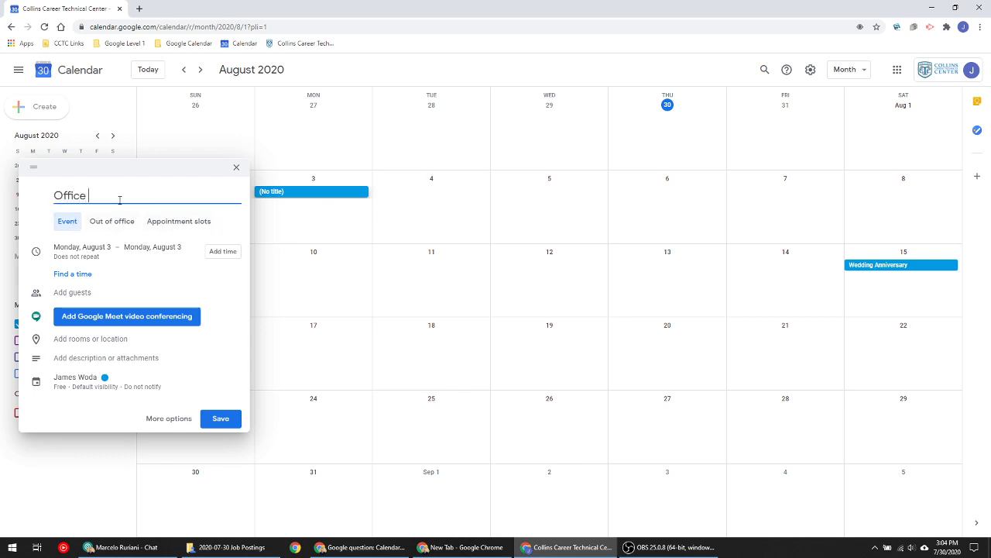
type(" Hours")
left_click(188, 224)
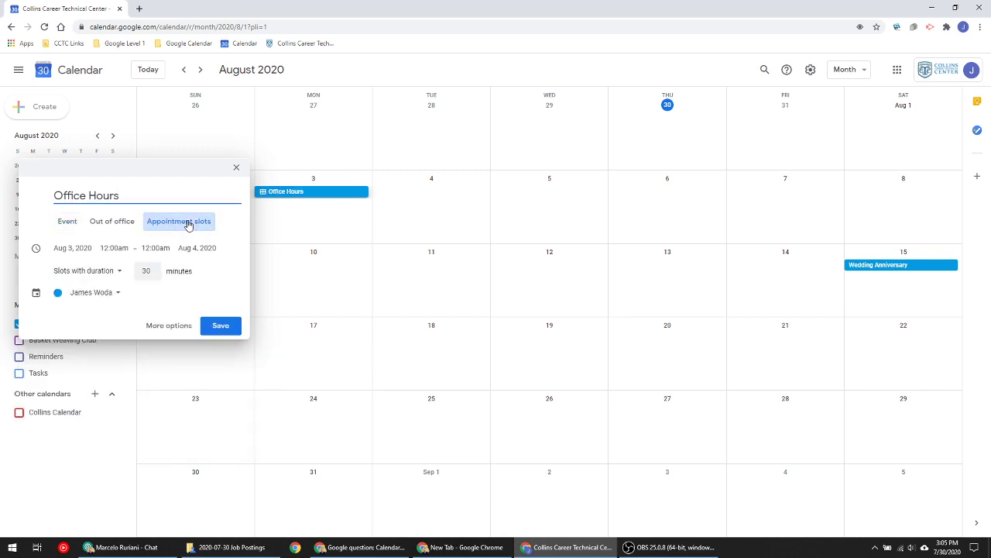
left_click(169, 325)
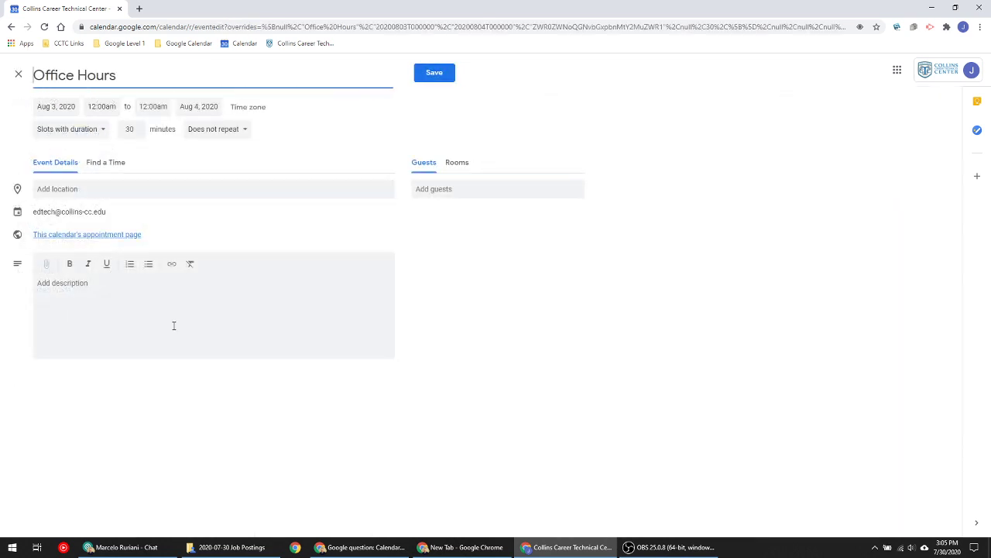
- Set the start time of the Office Hours appointment slots to 12:00pm
left_click(101, 106)
scroll(137, 161, "down", 2)
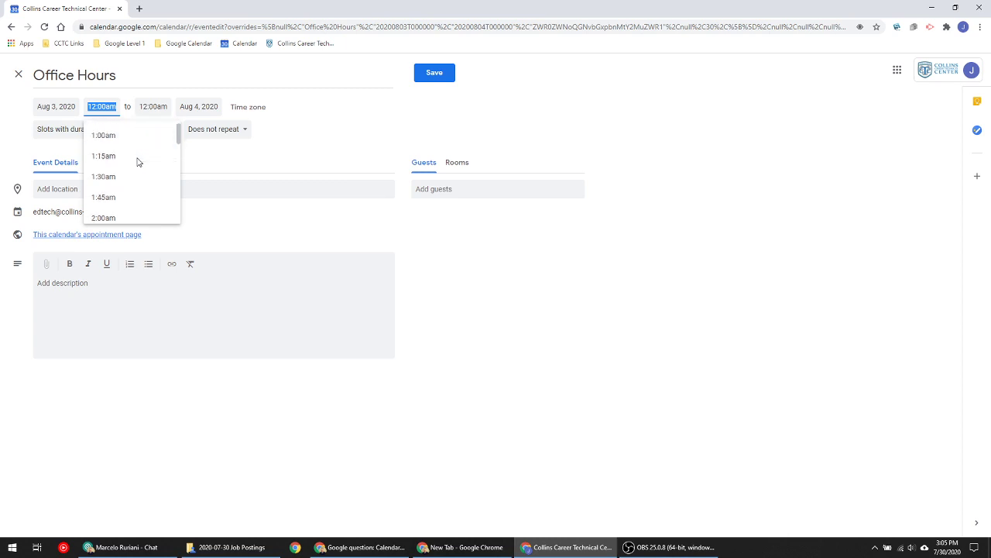
scroll(135, 163, "up", 2)
scroll(127, 156, "down", 7)
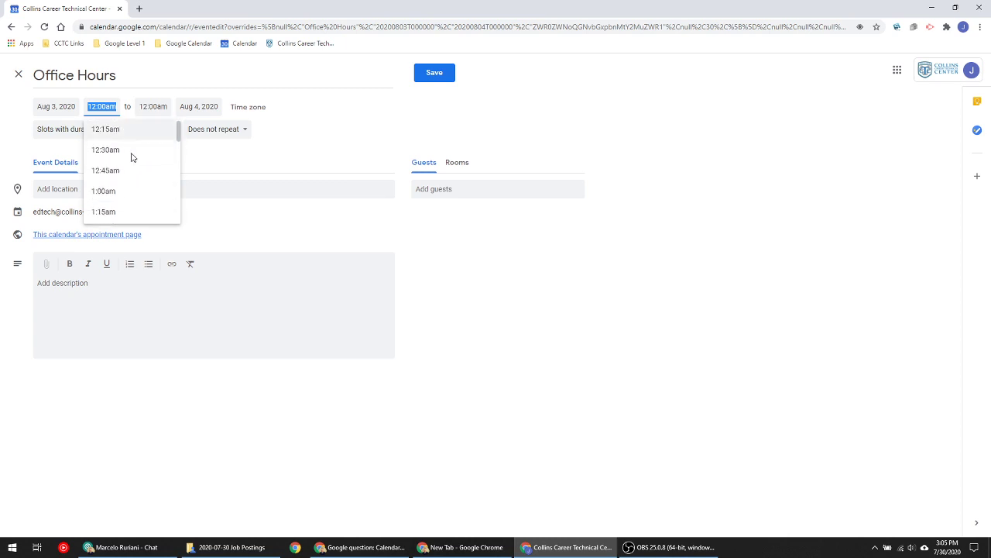
scroll(128, 162, "down", 5)
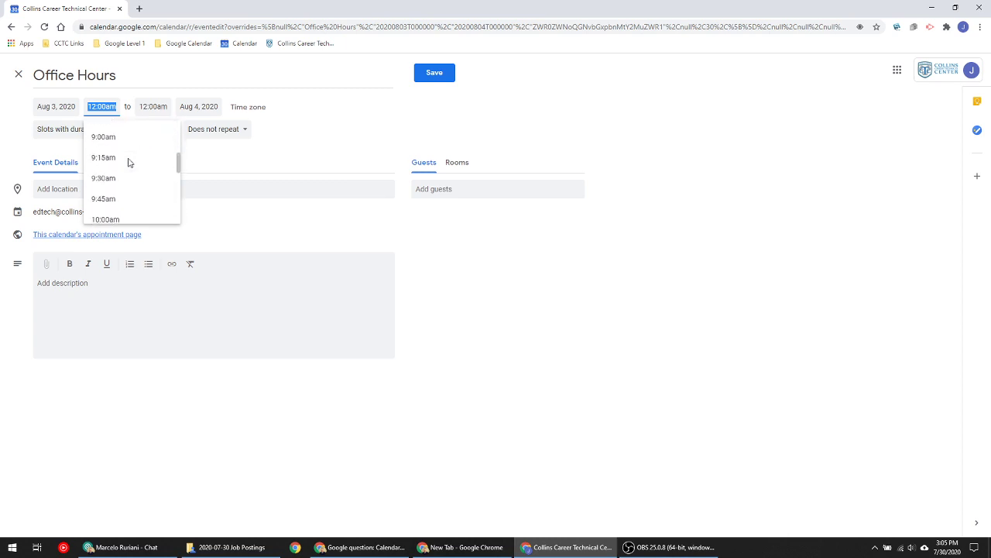
scroll(128, 161, "up", 1)
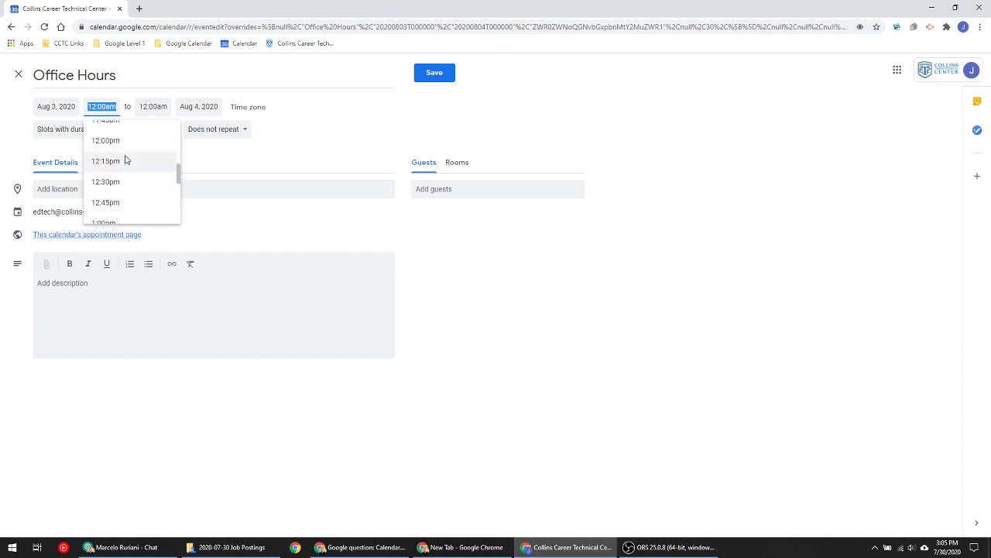
left_click(124, 150)
- Set the end time of the Office Hours appointment slots to 4:00pm
left_click(167, 105)
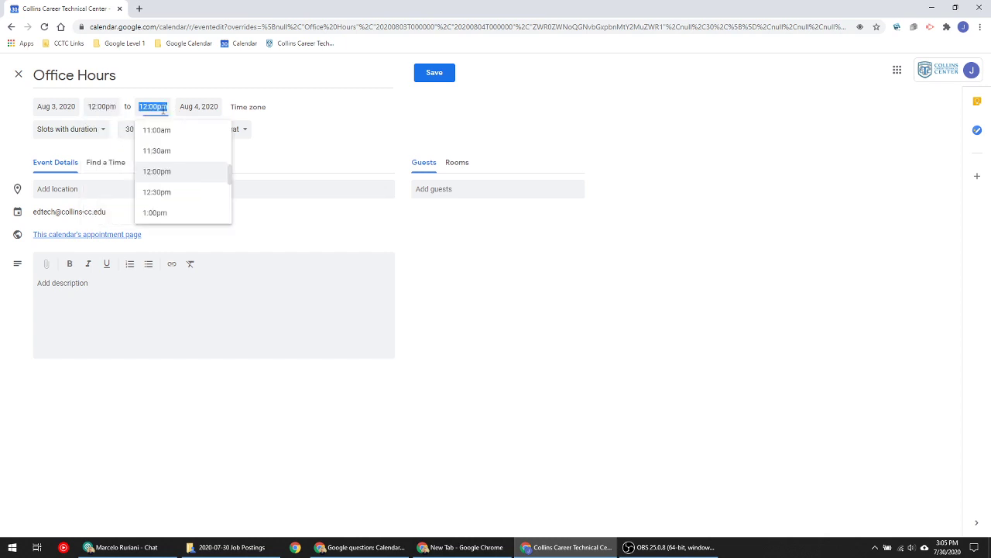
scroll(168, 179, "down", 3)
scroll(178, 179, "up", 1)
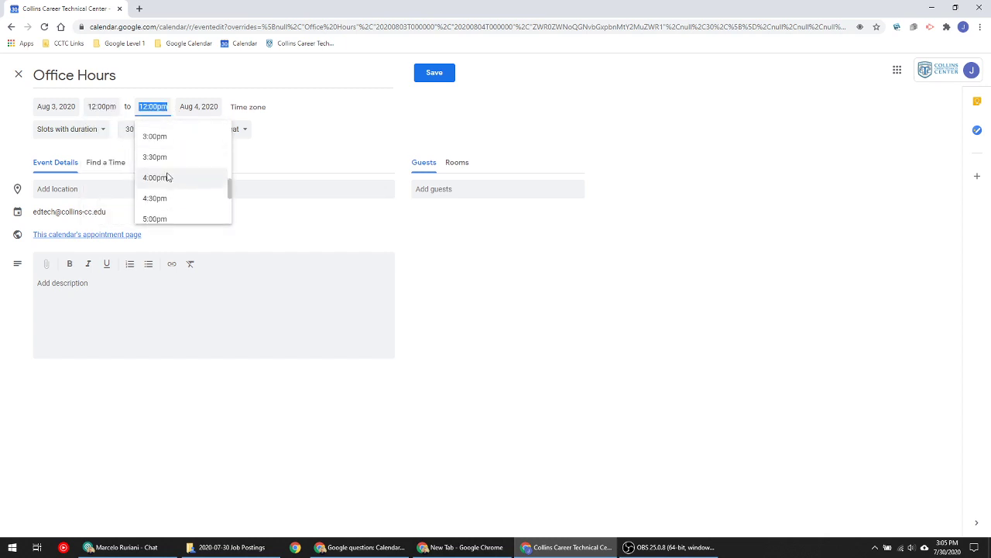
left_click(181, 180)
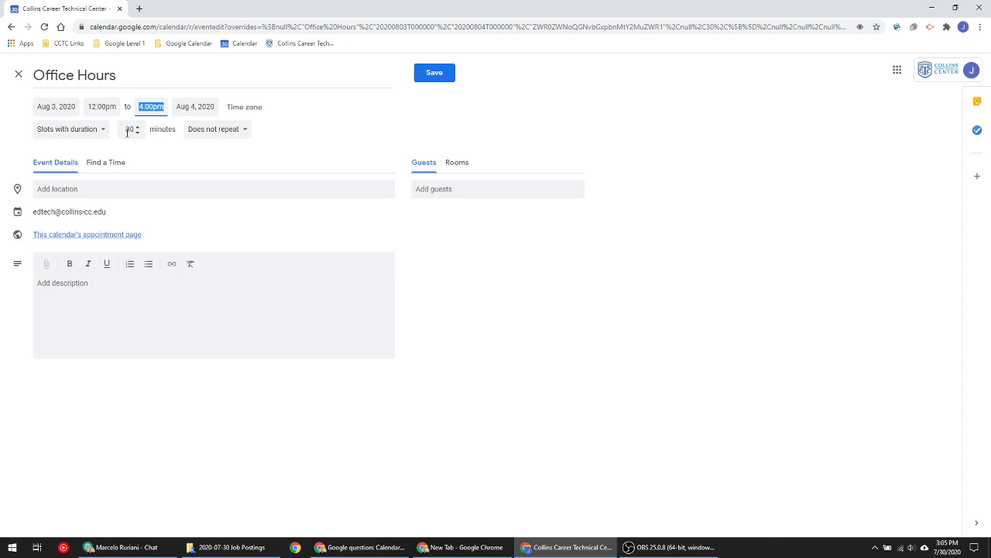
- Give the Office Hours slots a custom weekly recurrence on Monday, Wednesday and Friday
left_click(200, 130)
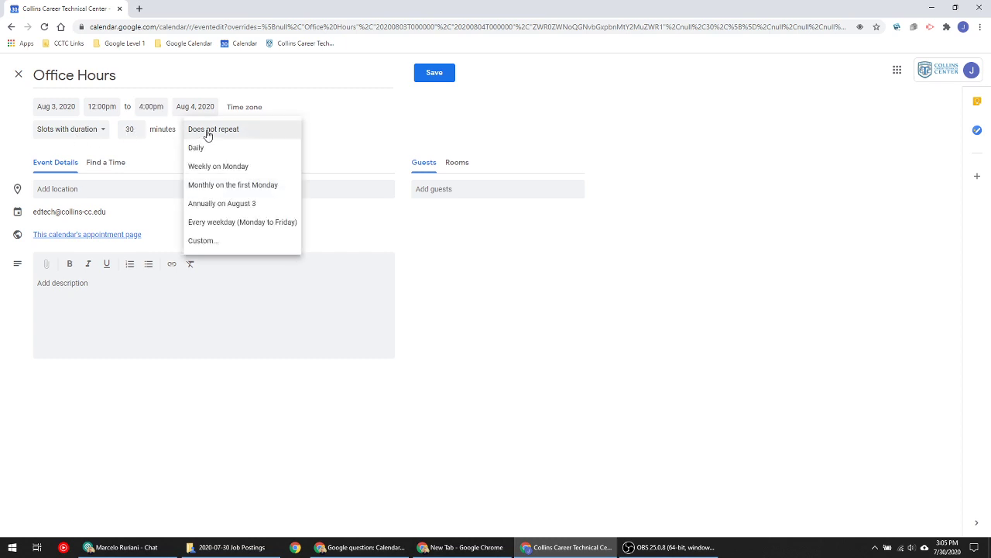
left_click(208, 241)
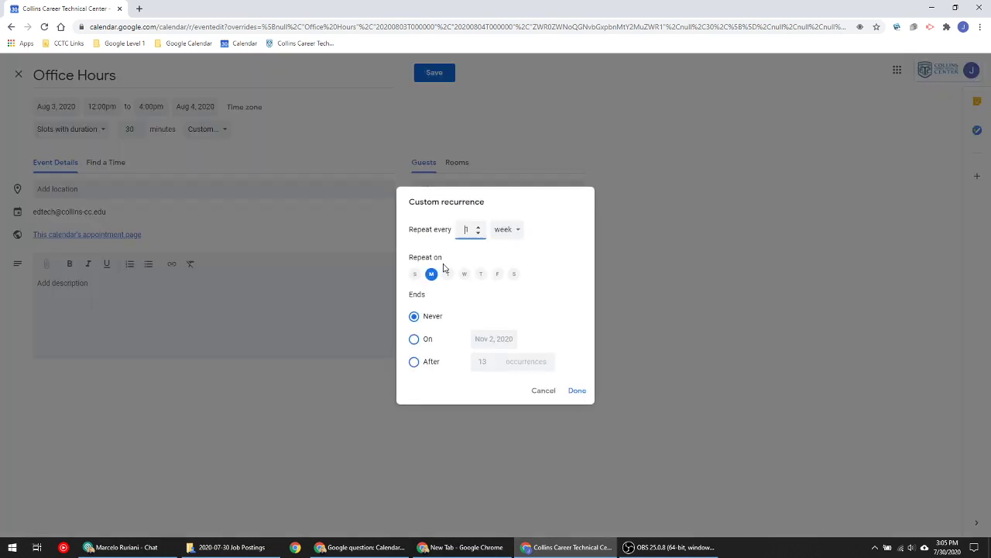
left_click(464, 275)
left_click(498, 276)
- End the recurrence on Aug 31, 2020 and save the Office Hours appointment slots
left_click(415, 339)
left_click(497, 339)
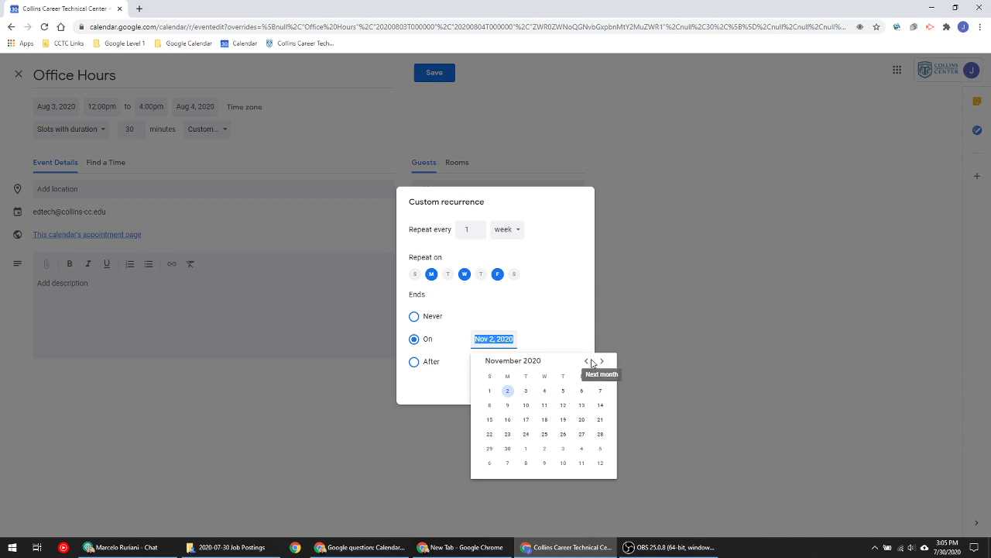
left_click(587, 362)
left_click(588, 362)
left_click(587, 362)
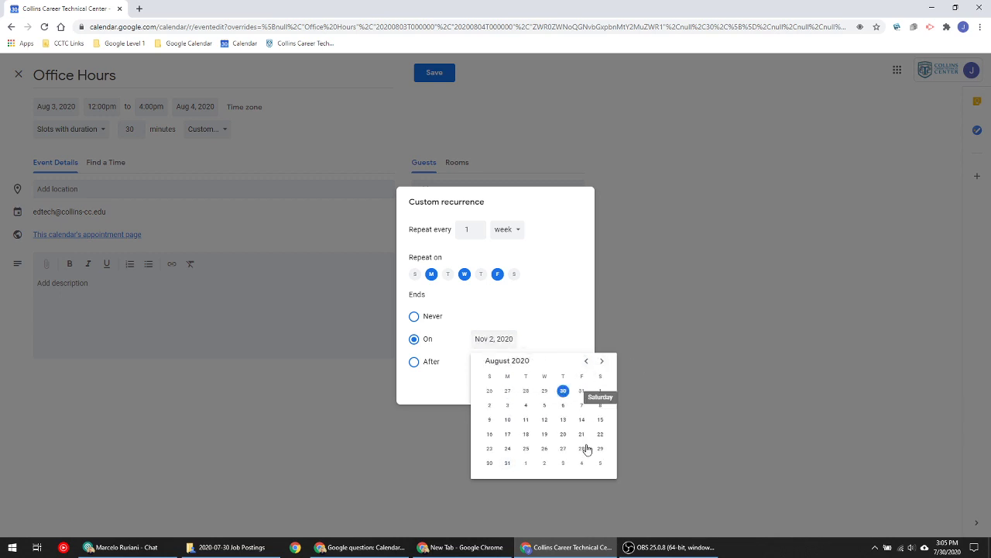
left_click(507, 463)
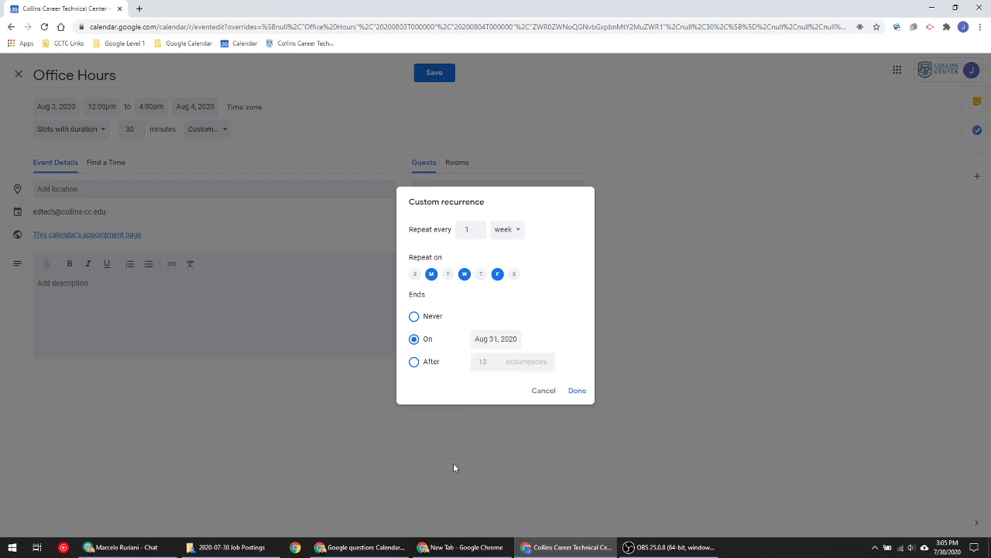
left_click(573, 393)
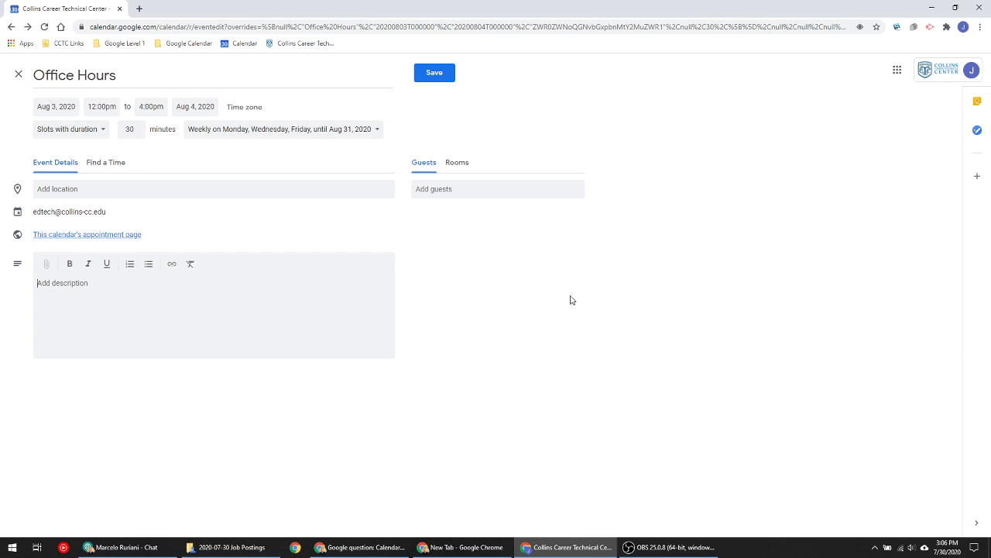
left_click(434, 73)
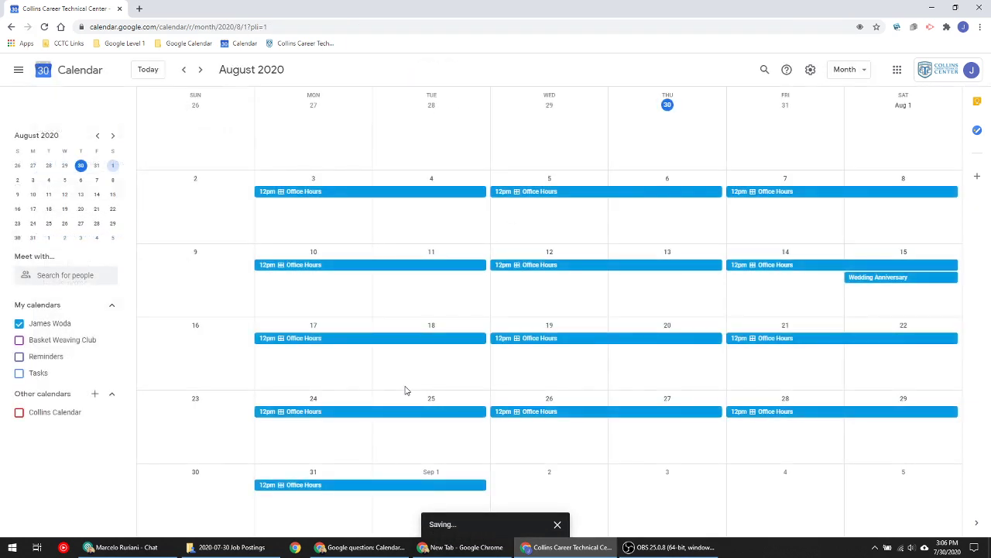
- Change the end date of the August 3 Office Hours entry to Aug 3, 2020, applying it to this and following events
left_click(310, 192)
left_click(148, 201)
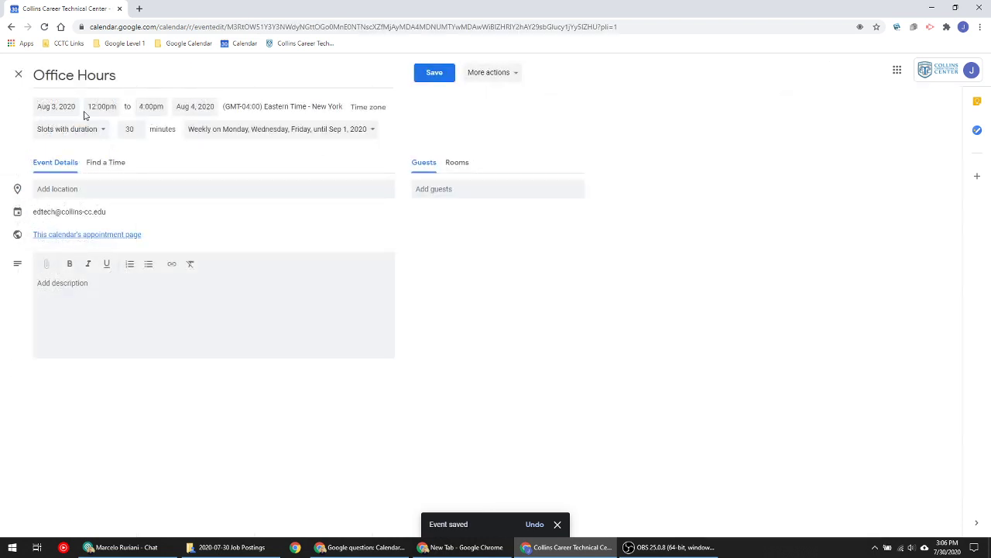
left_click(200, 108)
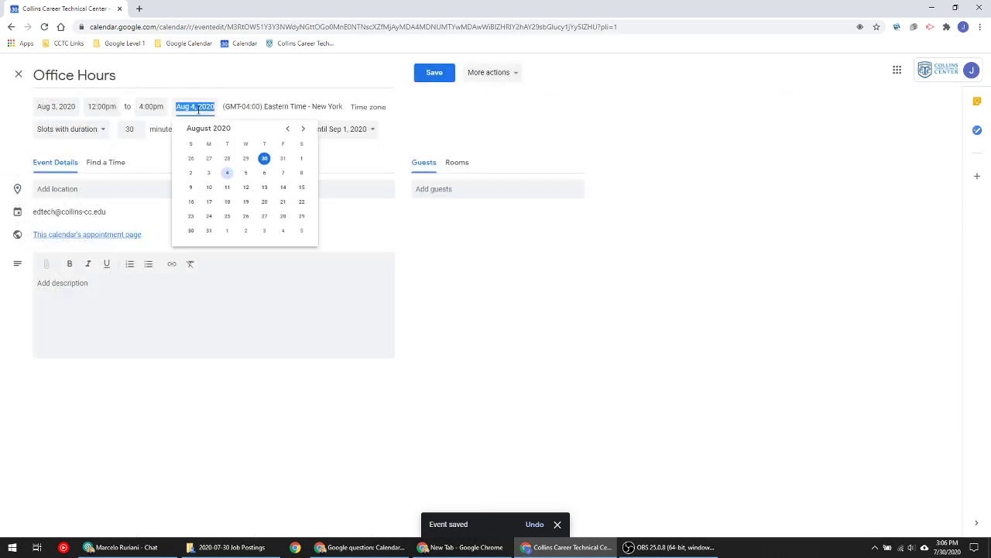
left_click(209, 173)
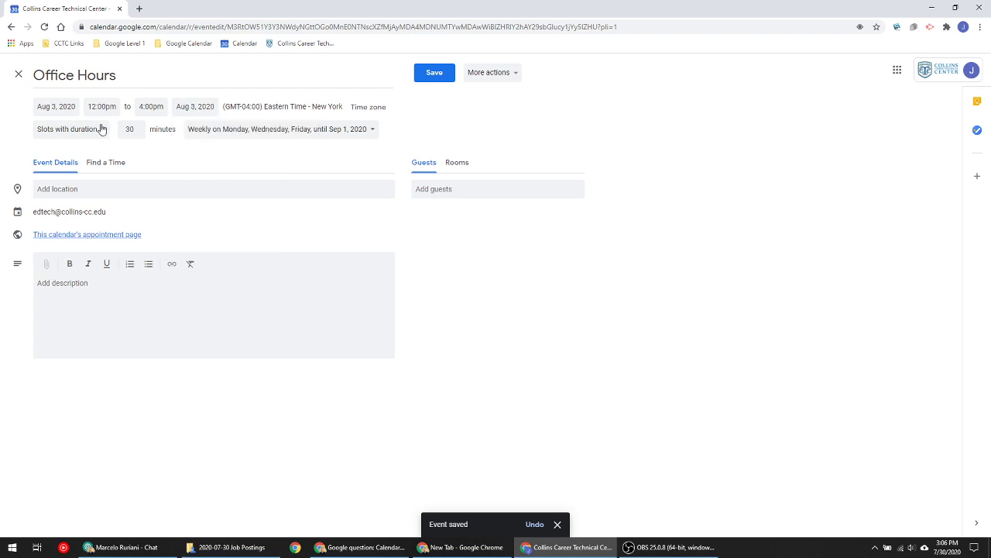
left_click(427, 76)
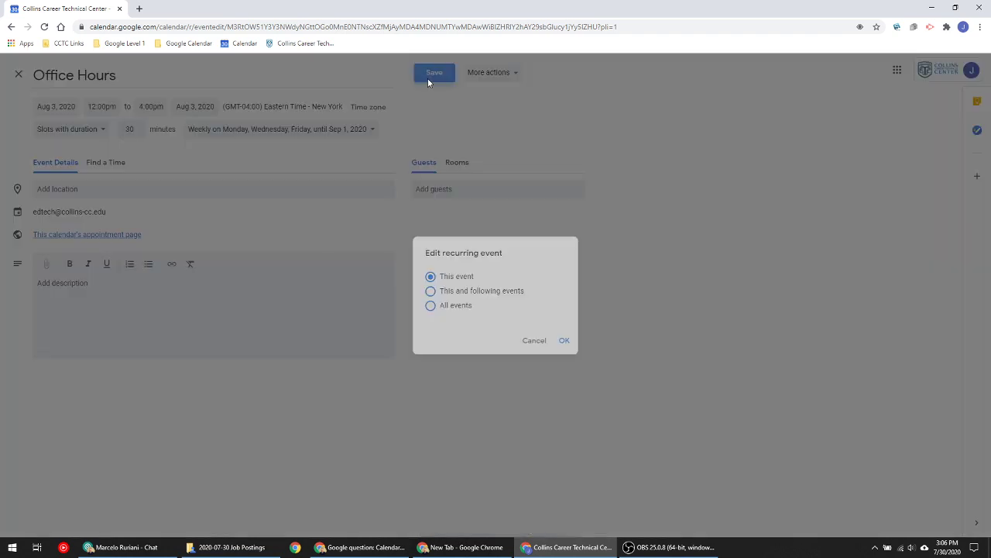
left_click(457, 293)
left_click(563, 341)
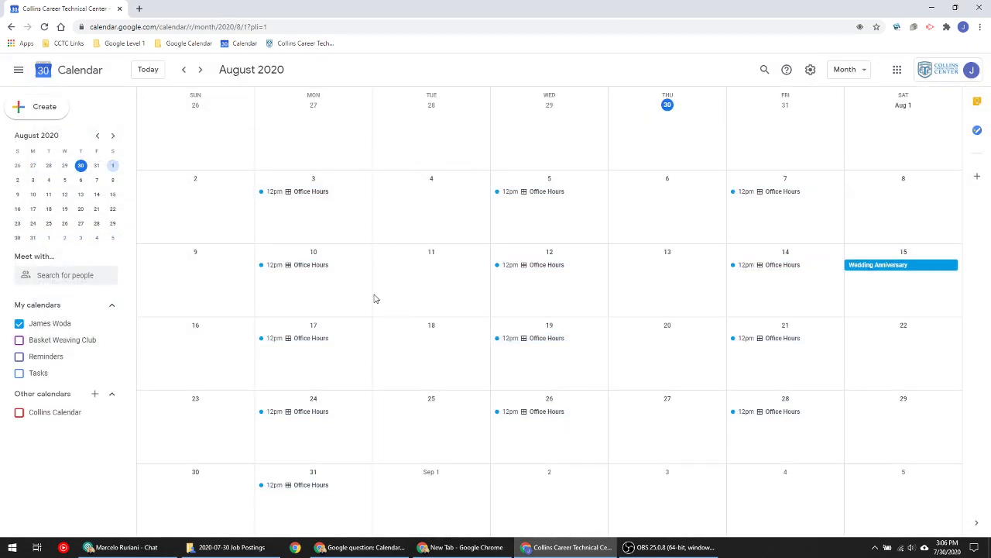
- Open the calendar's appointment page from the August 3 Office Hours entry and display the week of Aug 2 – 8, 2020
double_click(307, 191)
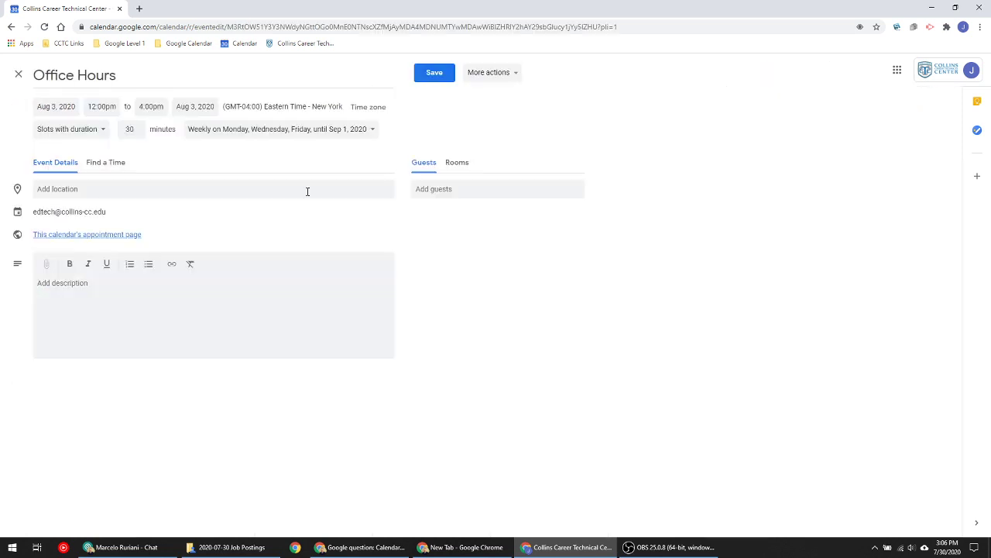
left_click(17, 75)
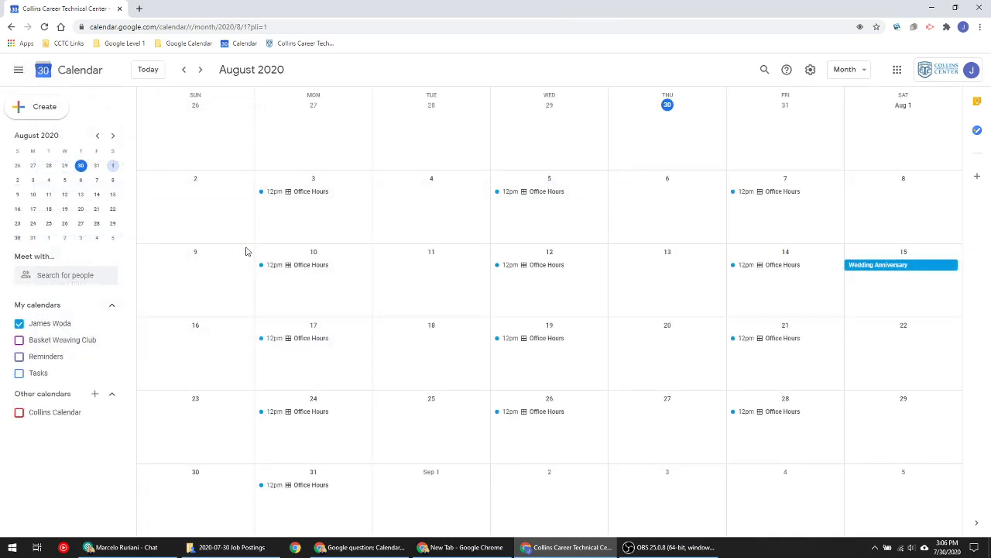
left_click(294, 198)
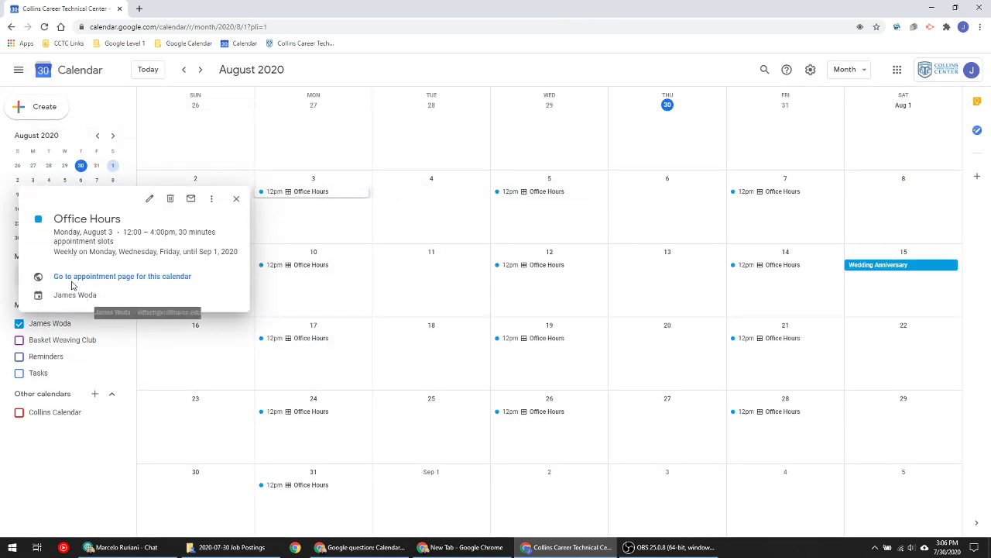
left_click(133, 281)
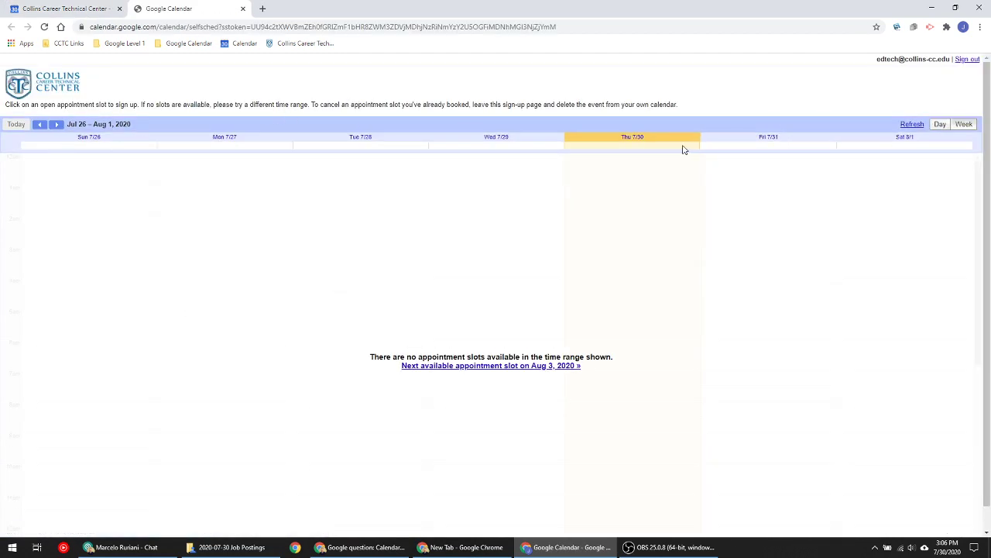
left_click(56, 124)
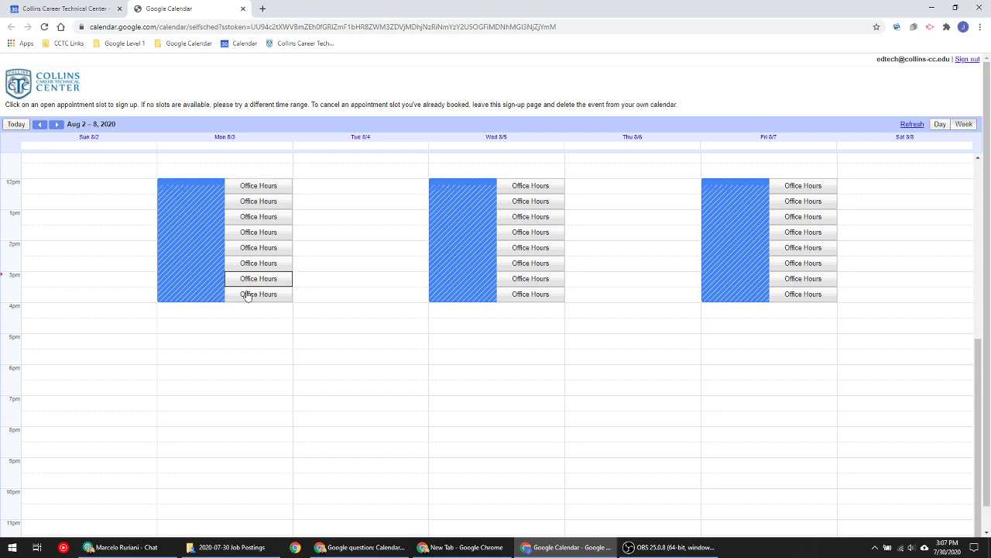
- Examine the booking form for the Monday, August 3 1:00pm slot and close it without booking
left_click(261, 220)
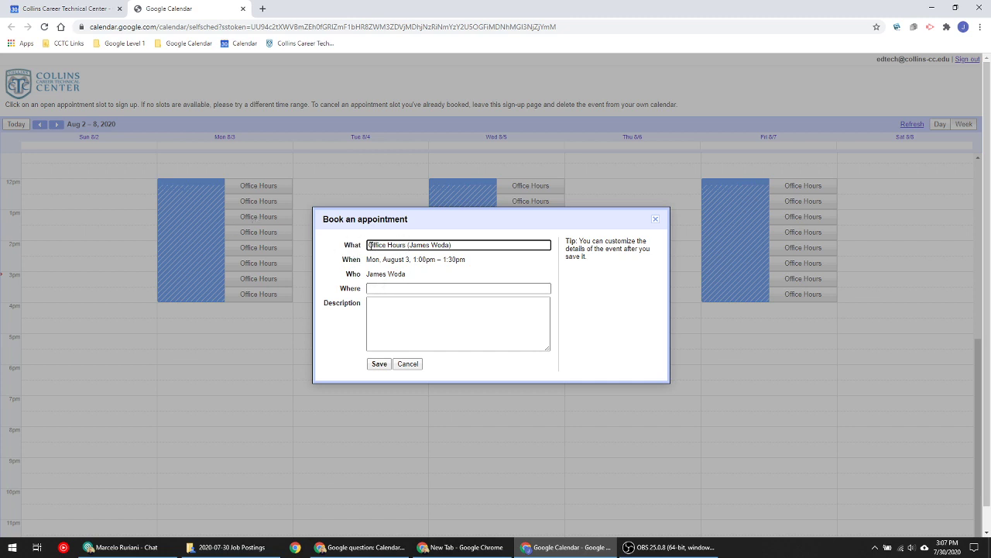
left_click_drag(368, 245, 409, 244)
left_click(406, 364)
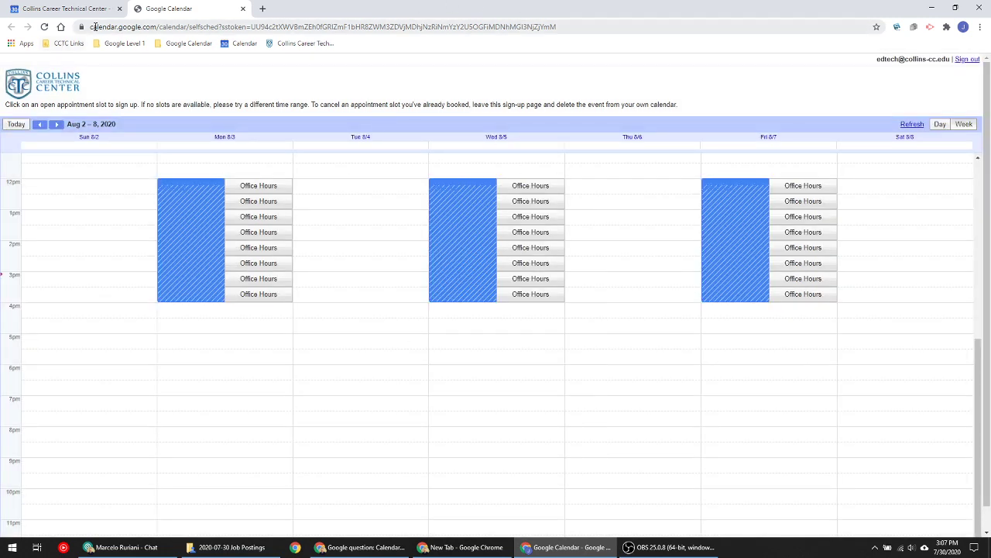
- Copy the full web address of the appointment page
mouse_move(94, 26)
left_mouse_down()
mouse_move(562, 33)
mouse_move(78, 27)
left_mouse_up()
left_click(563, 31)
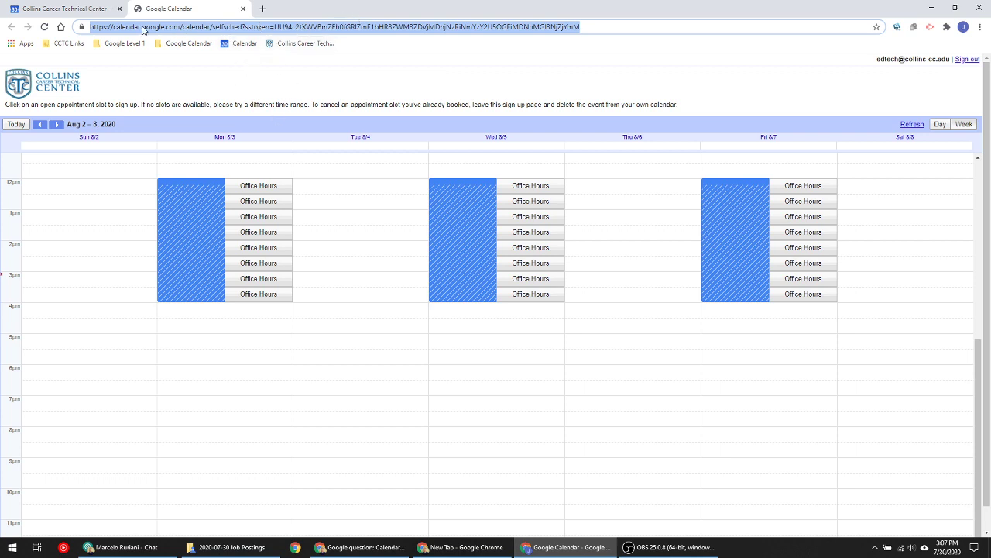
right_click(380, 30)
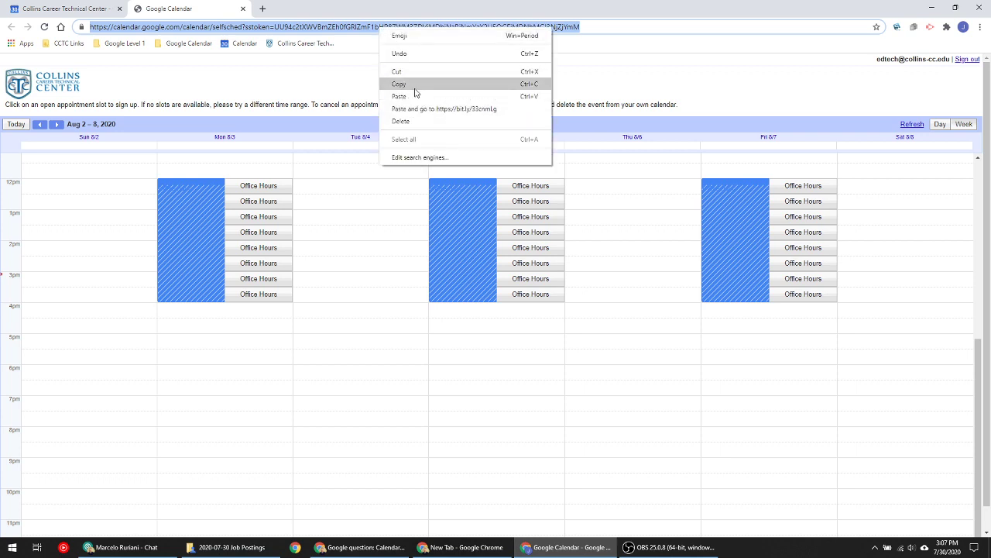
left_click(415, 87)
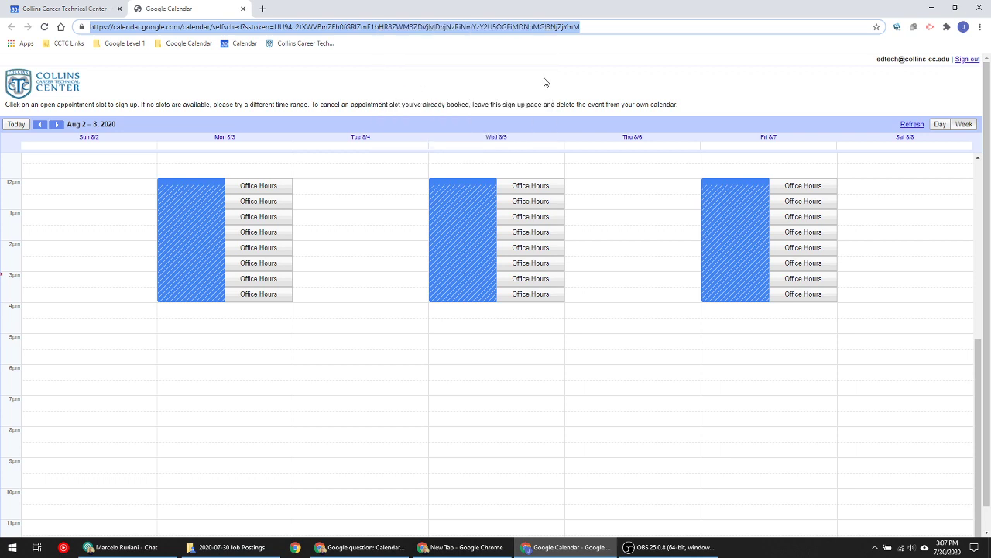
- Open the copied appointment page link in a different person's browser profile and display the week of Aug 2 – 8, 2020
left_click(965, 28)
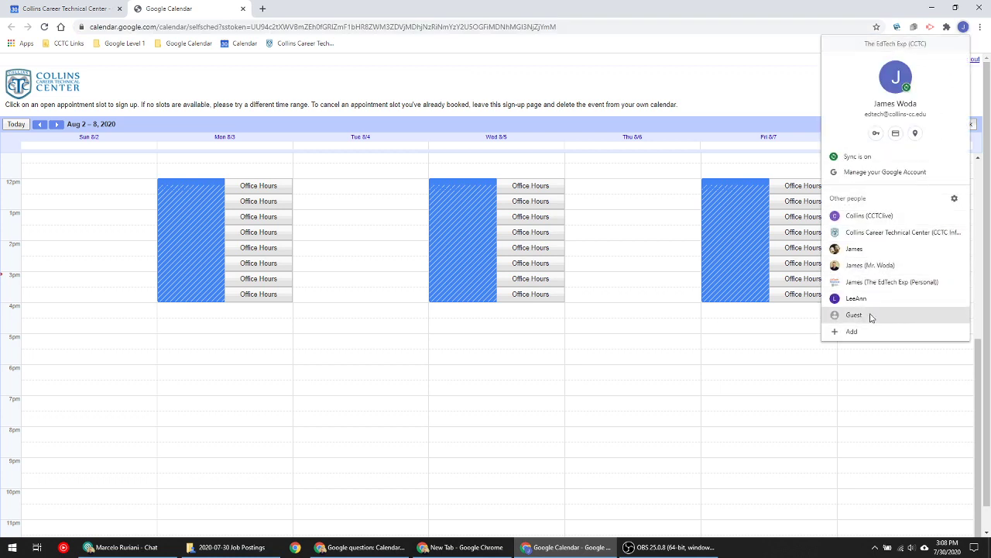
left_click(885, 249)
left_click(124, 29)
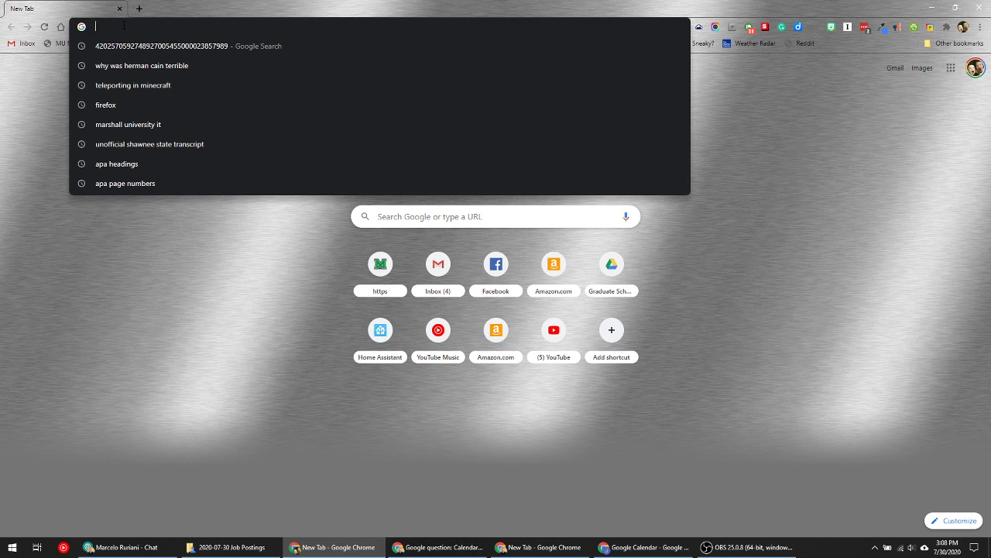
key("ctrl+v")
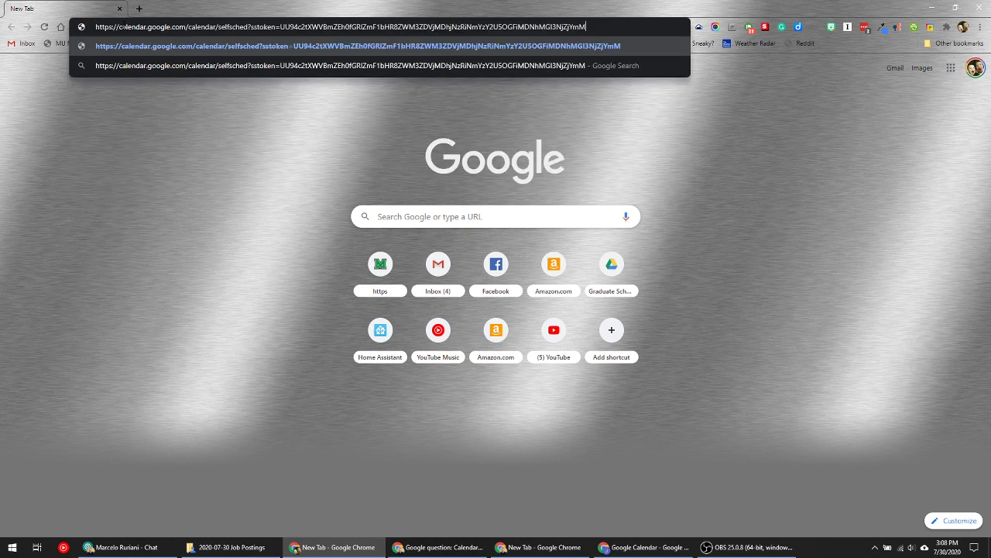
key("Return")
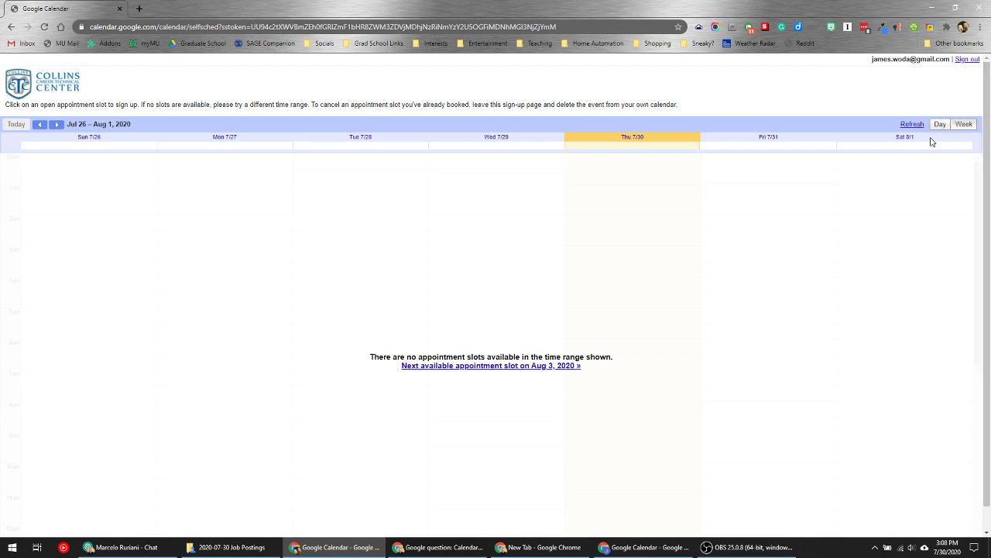
left_click(56, 124)
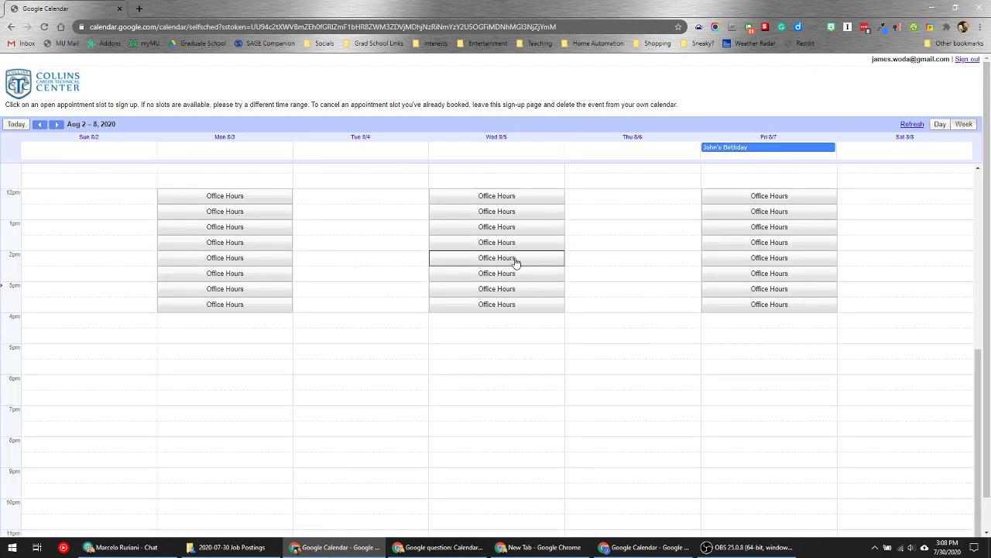
- Book the Monday, August 3 1:00pm – 1:30pm Office Hours slot with the default details and close the confirmation
left_click(196, 231)
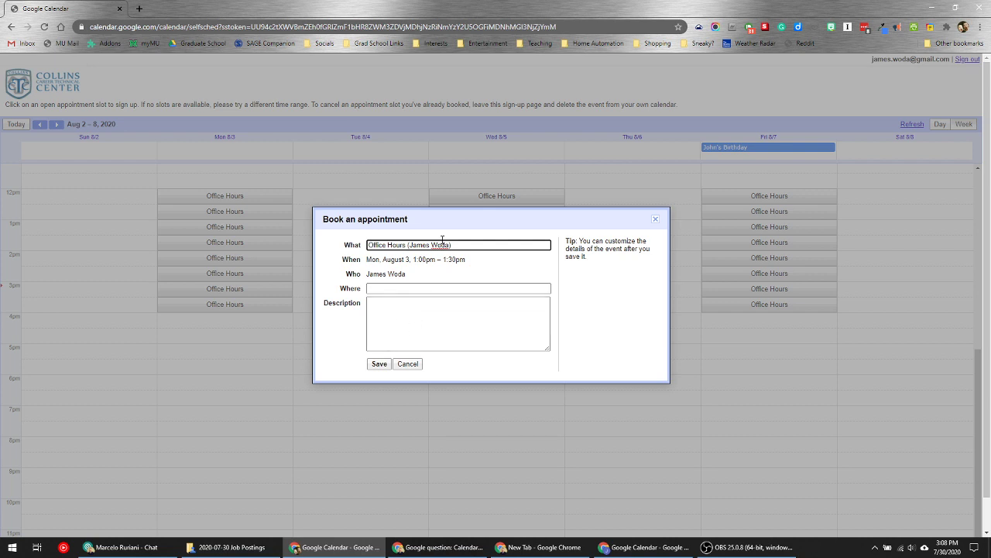
left_click(380, 369)
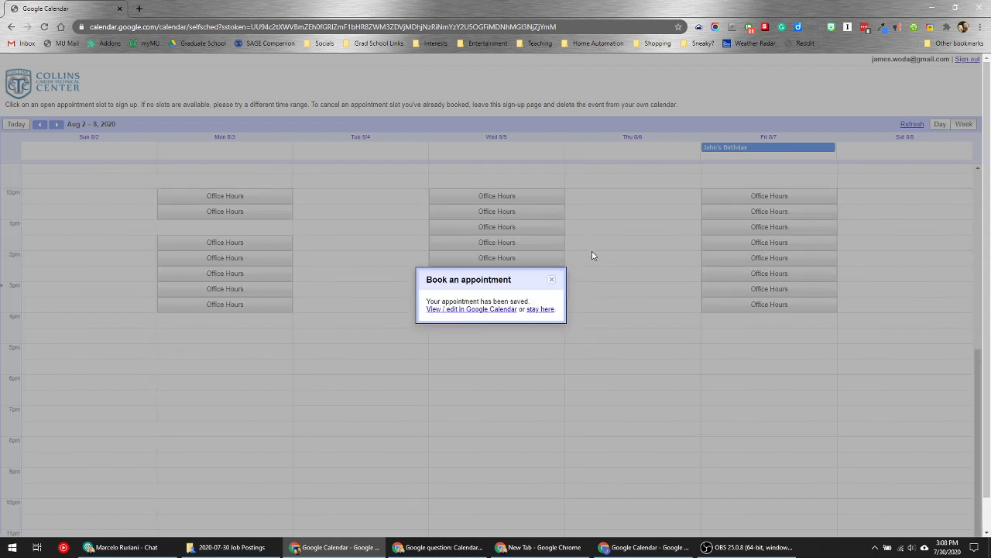
left_click(552, 281)
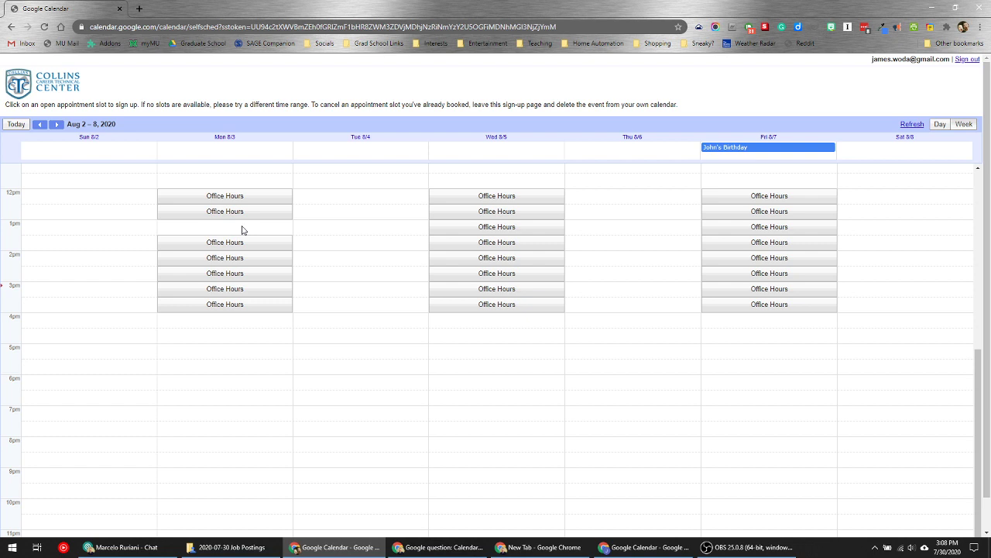
- Open the booking account's own calendar at August 2020 and check the full list of August 3 entries for the appointment
left_click(142, 27)
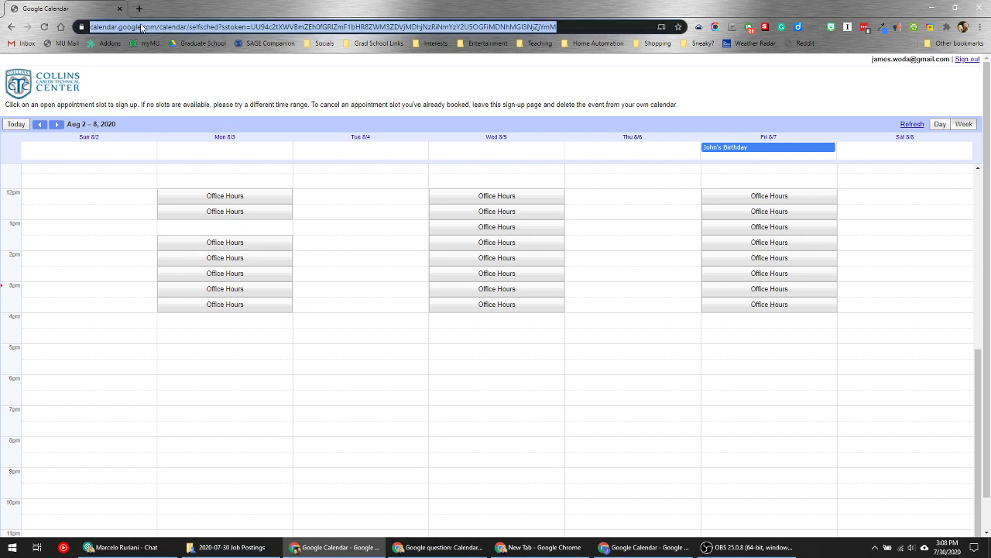
type("cal")
key("Return")
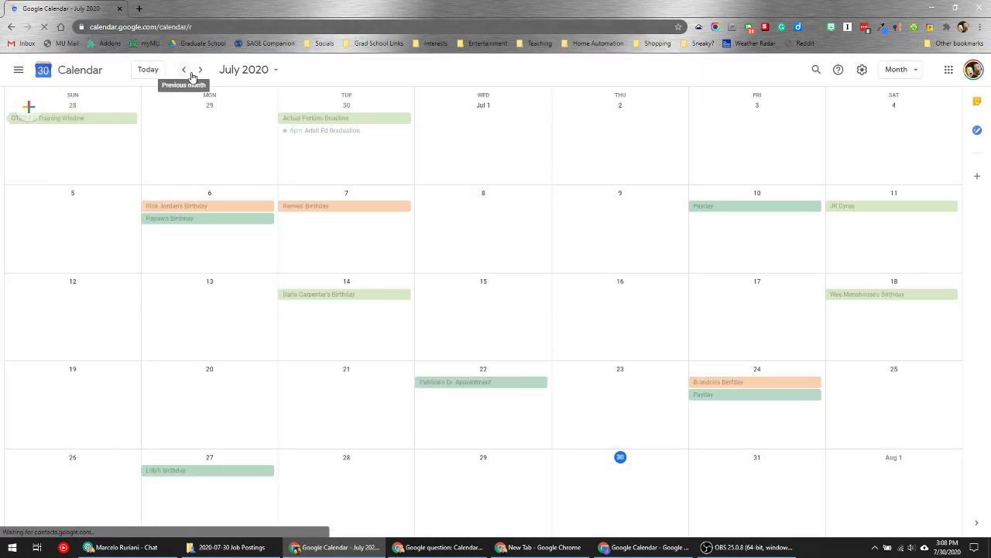
left_click(200, 70)
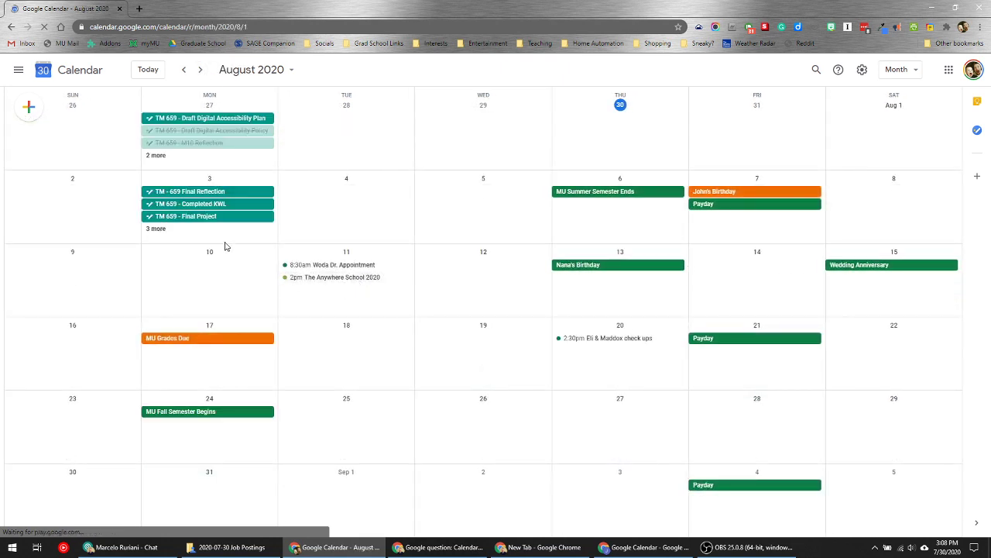
left_click(158, 230)
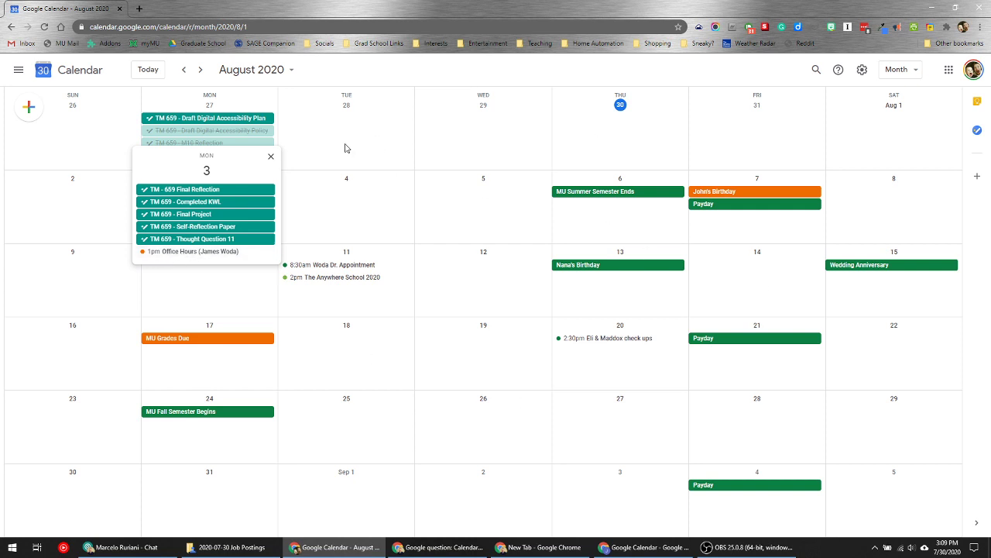
left_click(270, 156)
- Return to the slot owner's browser window and reload the August 2020 calendar to check the booking on August 3
left_click(932, 8)
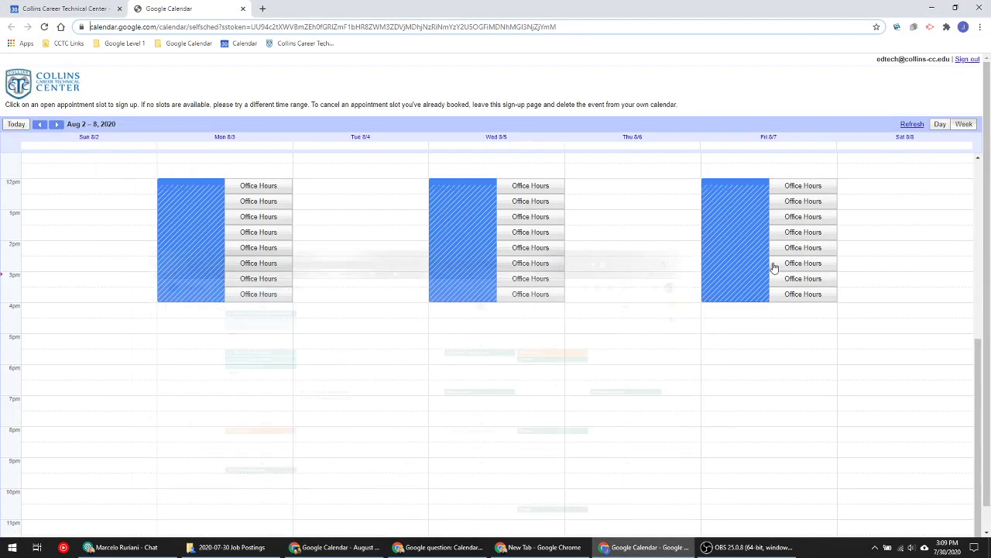
left_click(62, 11)
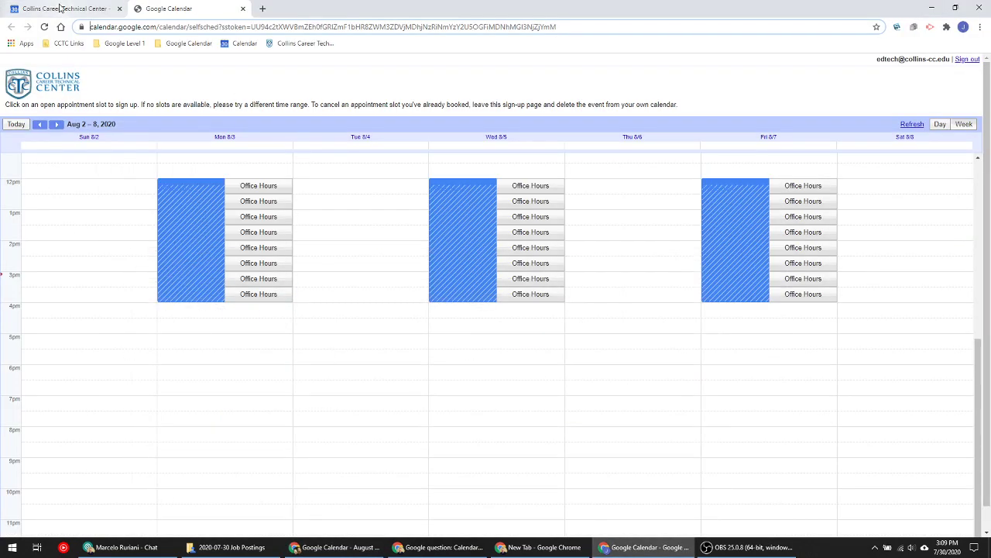
left_click(48, 26)
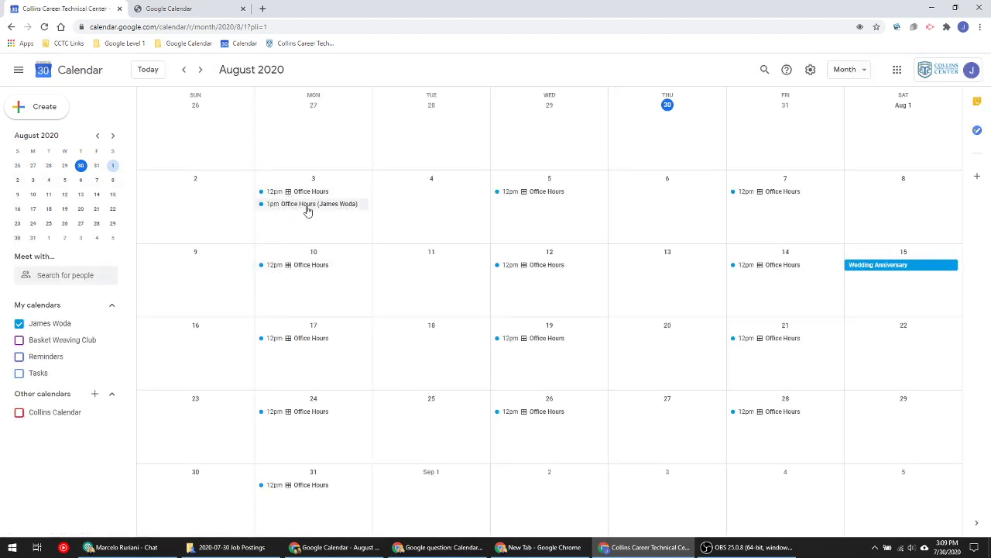
- Start a new event on Wednesday, August 5 titled "Meeting with the Bosses" and give it a specific time instead of all day
left_click(551, 216)
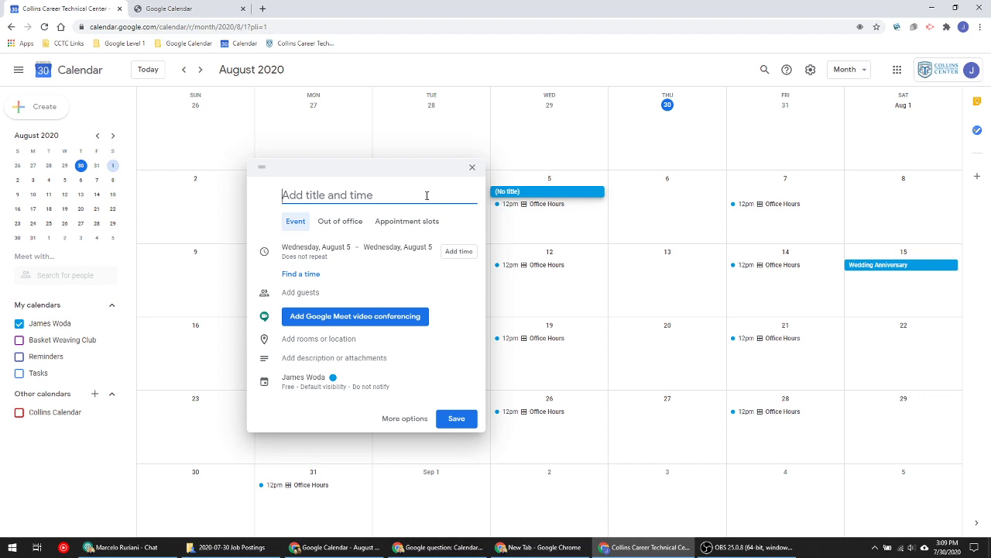
type("M")
key("BackSpace")
type("Meeting ")
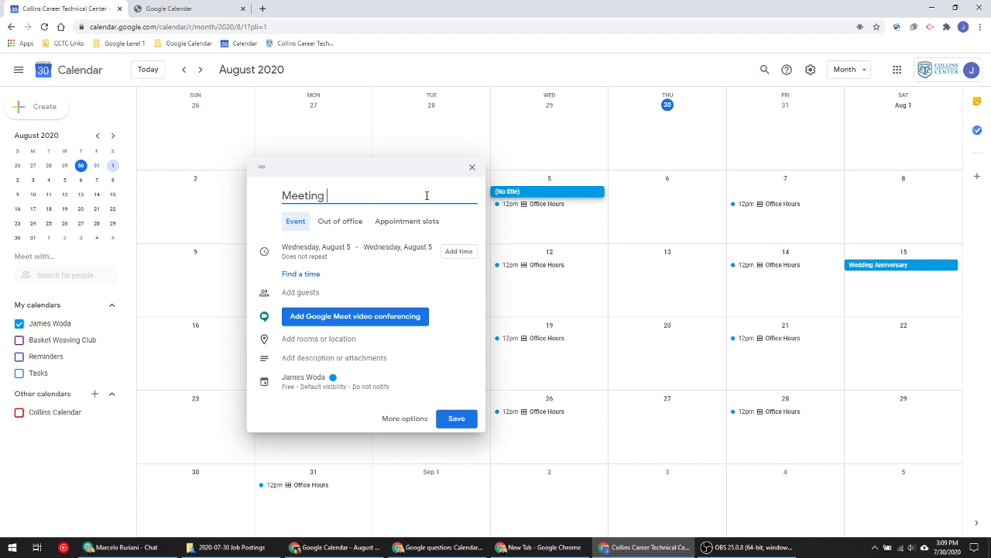
type("with the Bosses")
left_click(459, 251)
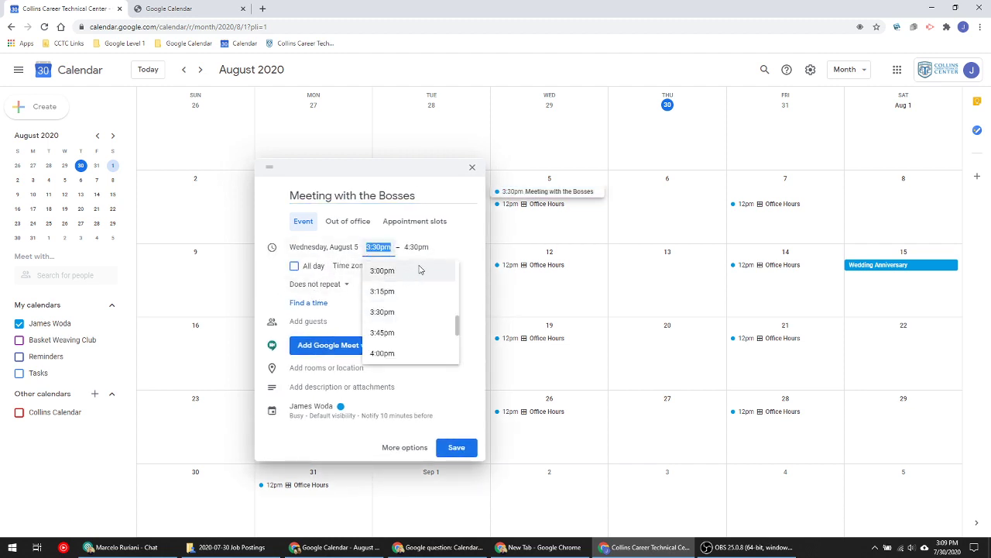
type("12")
key("Up")
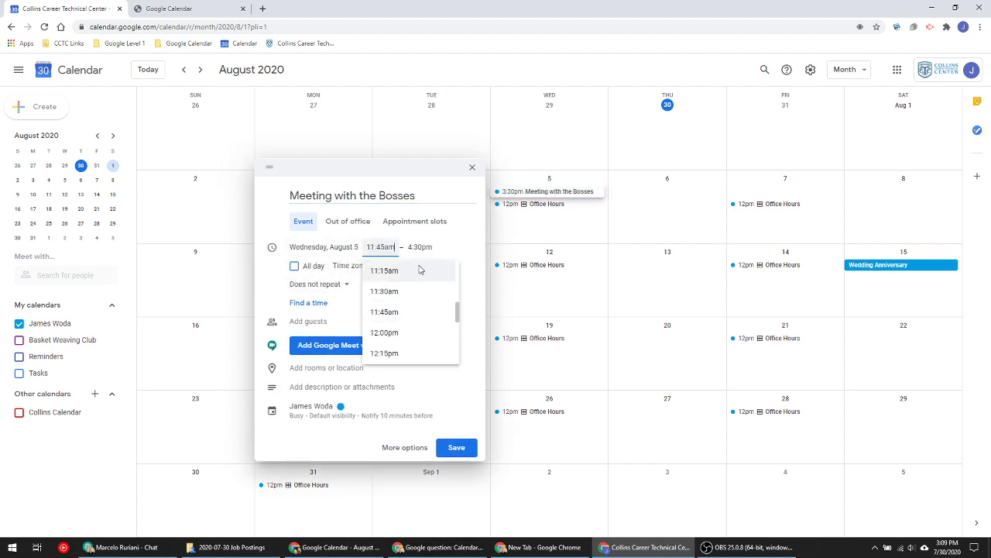
key("Up")
key("Up")
key("Up")
key("Up")
key("Up")
key("Up")
key("Up")
key("Up")
key("Up")
key("Up")
key("Up")
key("Up")
key("Up")
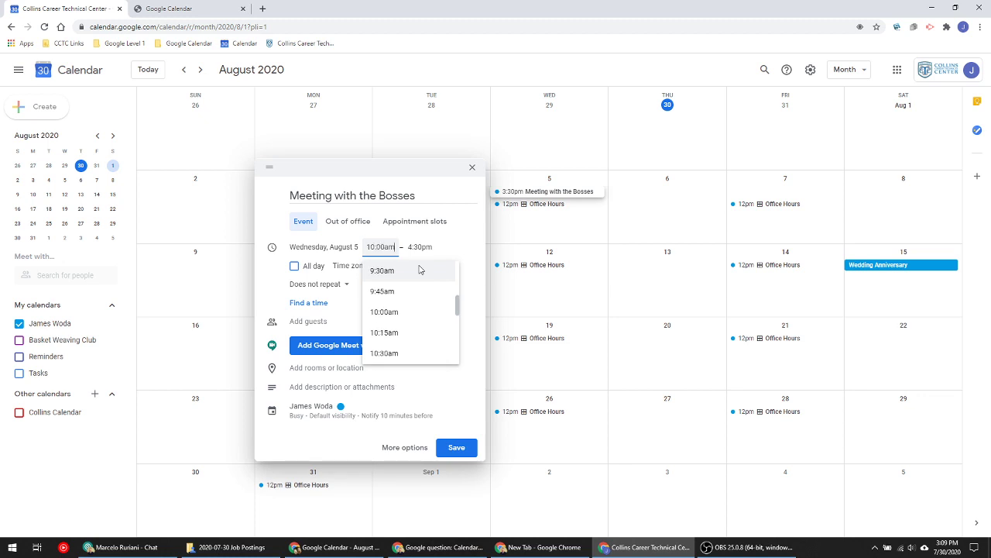
key("Up")
key("Up")
key("Up")
key("Up")
key("Up")
key("Up")
key("Up")
key("Up")
key("Up")
key("Up")
key("Up")
key("Up")
key("Up")
key("Up")
key("Up")
key("Up")
key("Up")
key("Up")
key("Up")
key("Up")
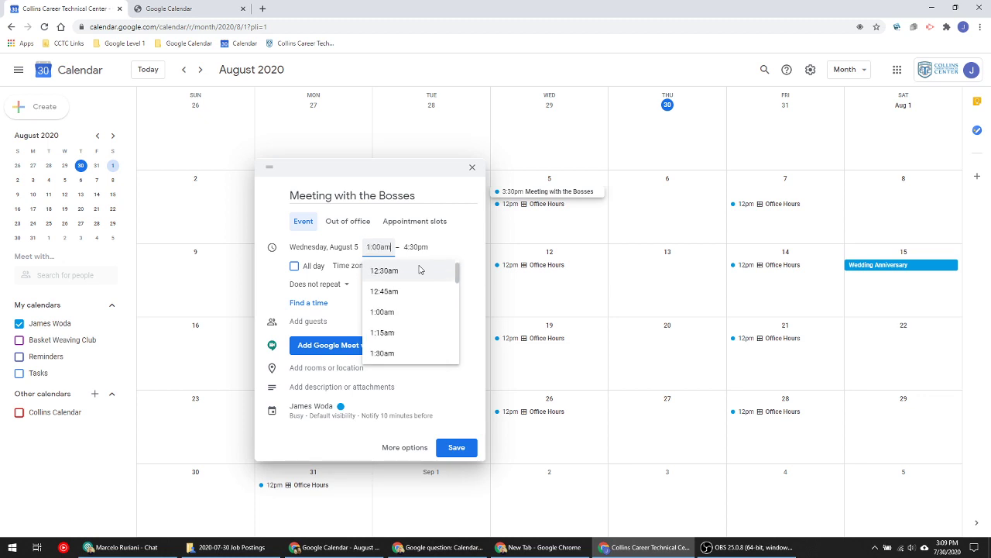
key("BackSpace")
key("BackSpace")
key("BackSpace")
key("BackSpace")
key("BackSpace")
key("BackSpace")
key("BackSpace")
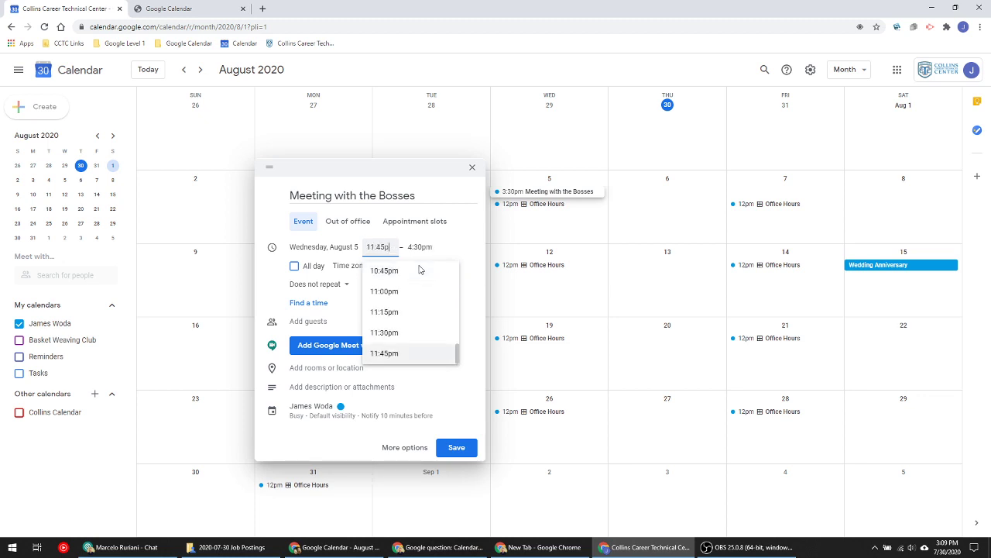
- Set the meeting's start time to 12:00pm, keep the one-hour duration, and save the event
type("1200")
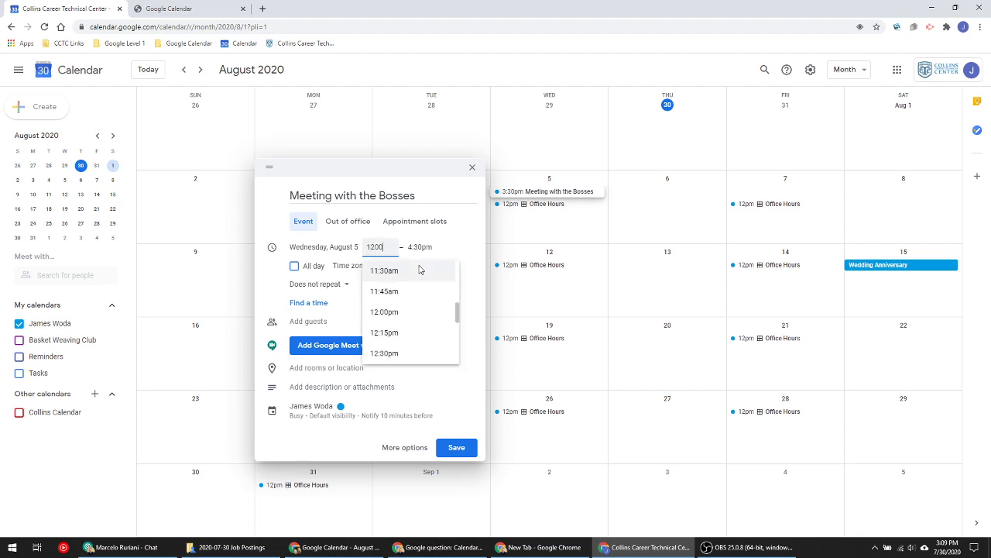
key("Return")
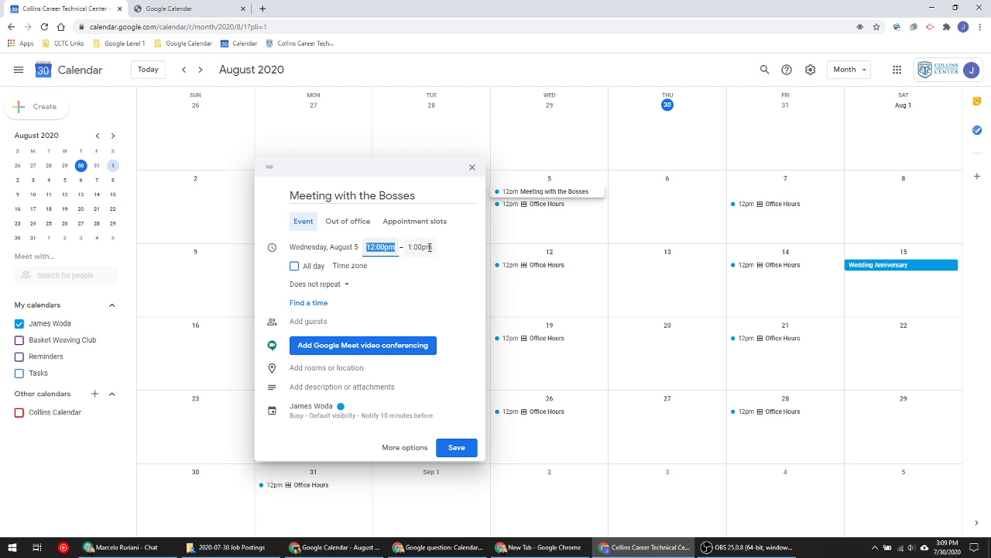
left_click(419, 246)
left_click(448, 233)
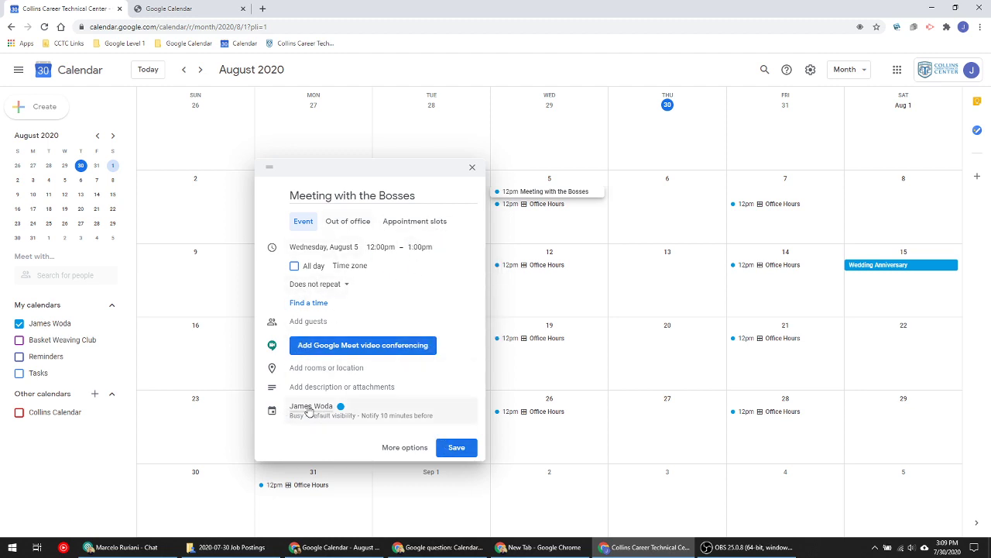
left_click(454, 448)
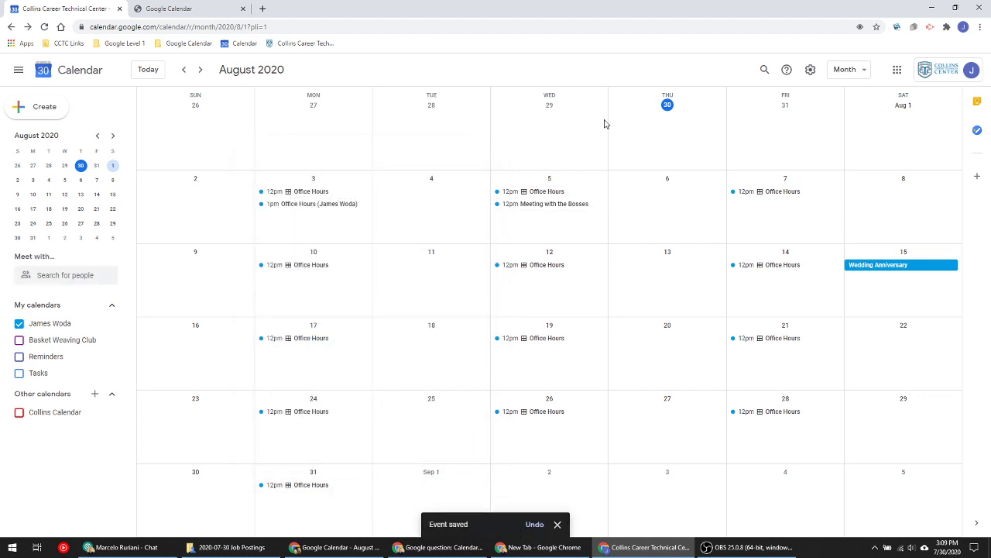
- View the August 5 Office Hours details, then reload the appointment page and check its slots for the week of Aug 2 – 8, 2020
left_click(551, 193)
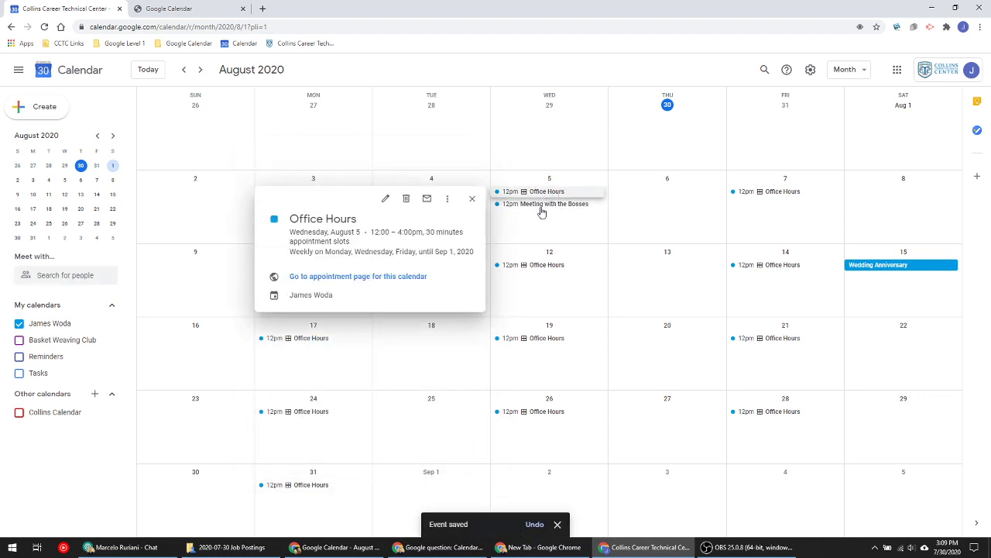
left_click(222, 11)
left_click(44, 26)
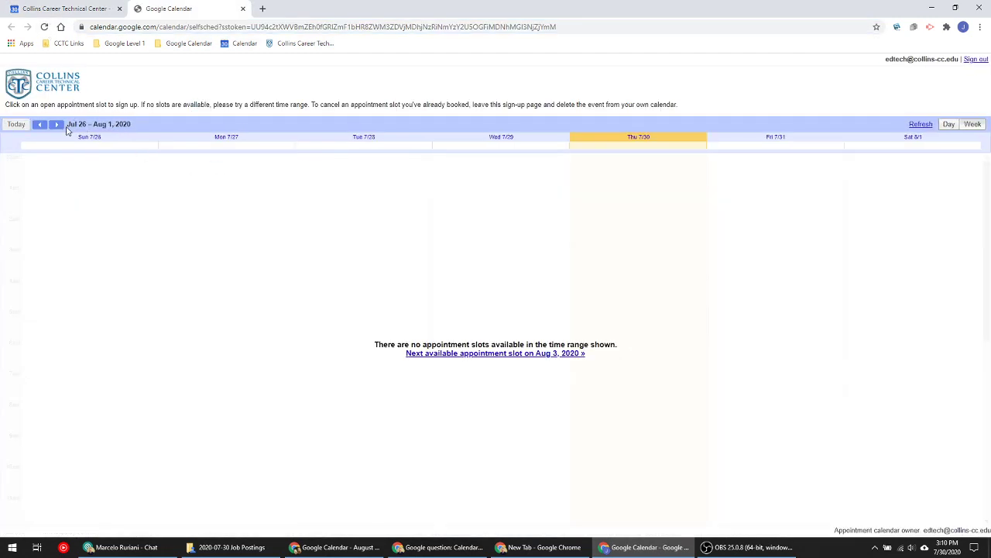
left_click(56, 125)
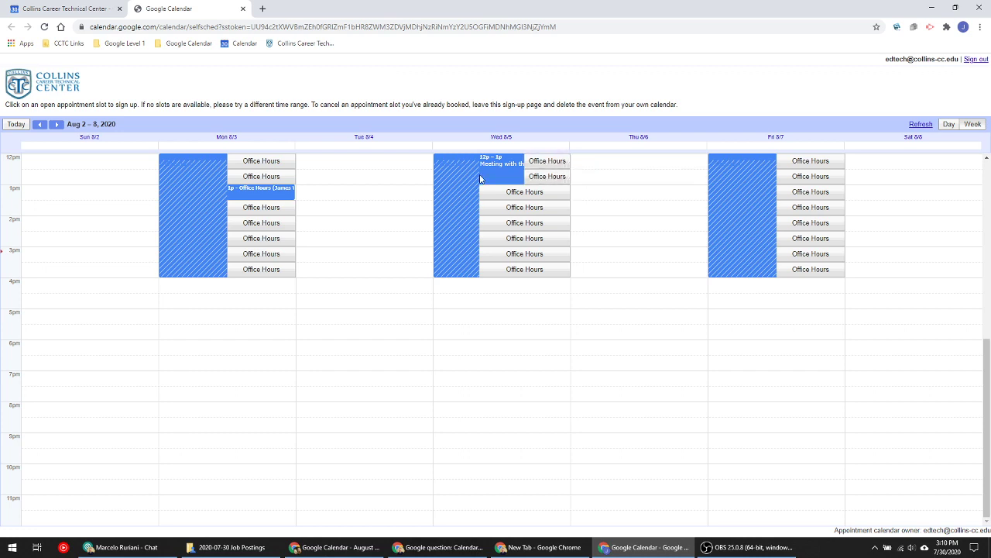
- Close the Office Hours details in the calendar, reload the appointment page again and recheck the August 5 slots beside the meeting
left_click(74, 8)
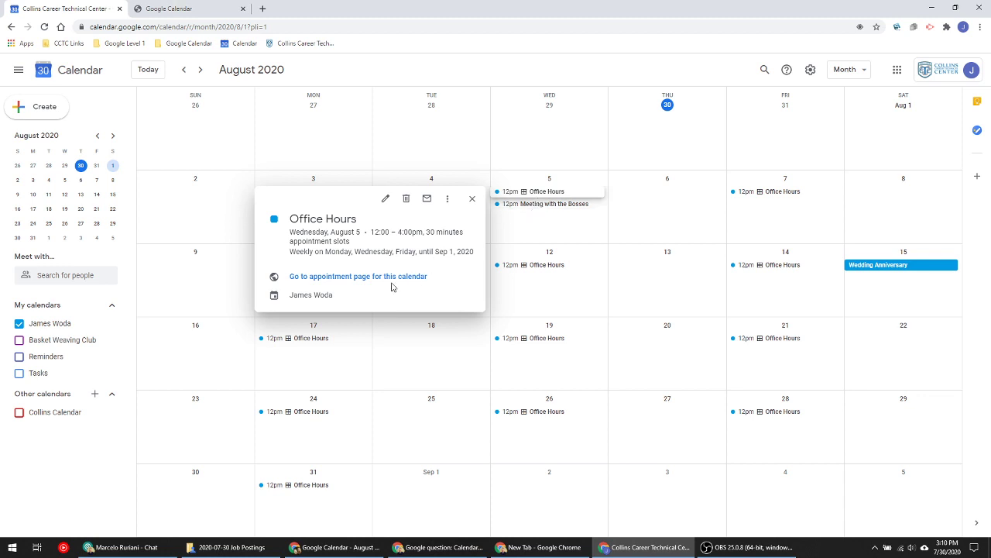
left_click(641, 233)
left_click(228, 3)
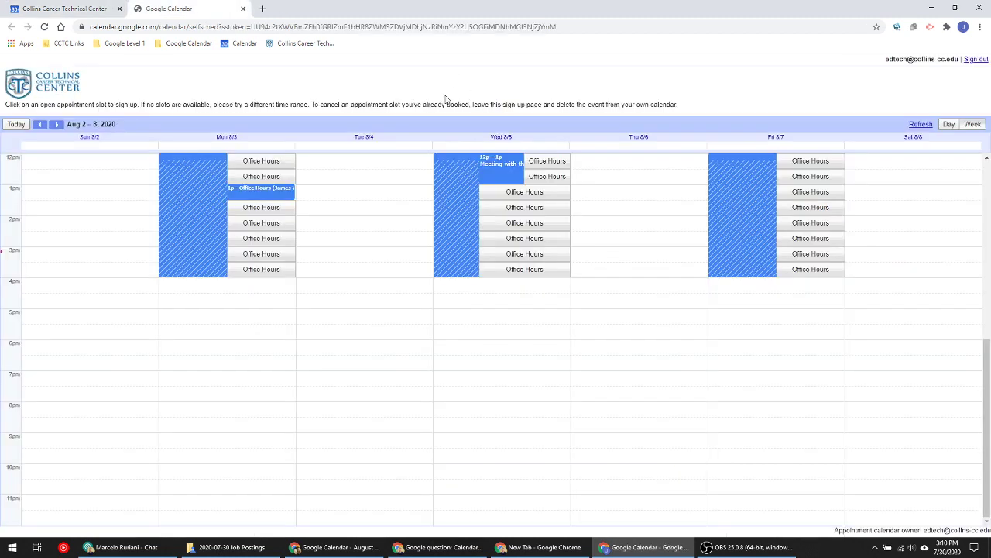
left_click(45, 27)
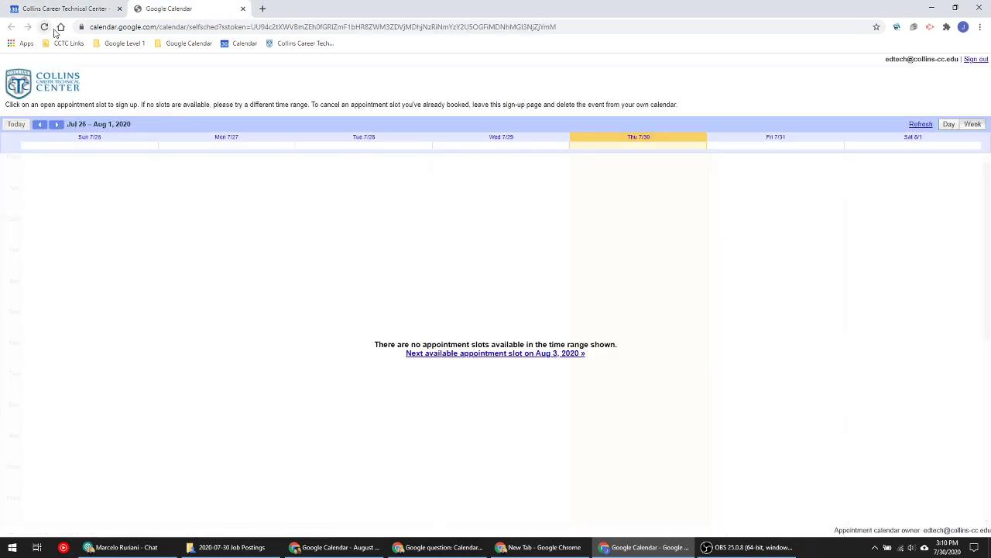
left_click(56, 125)
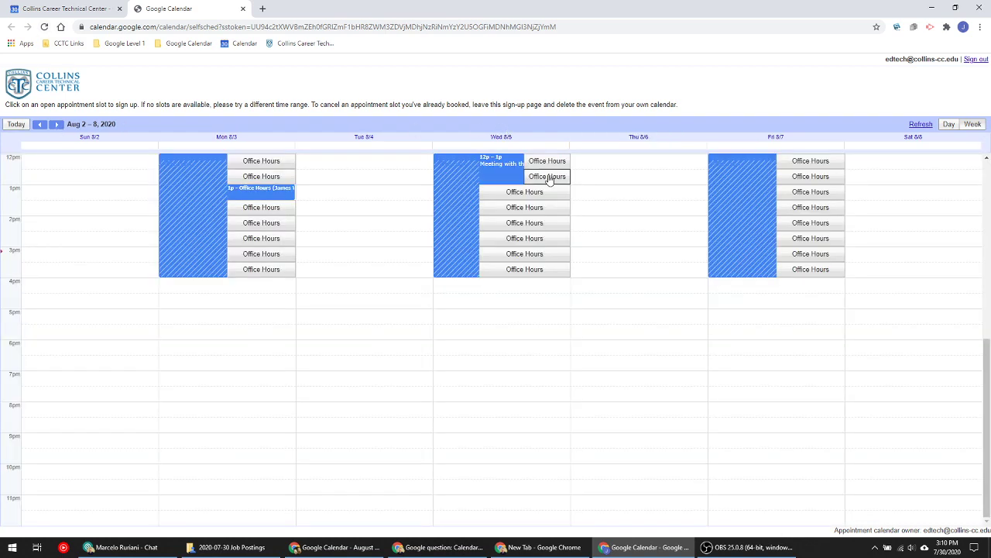
- Switch back to the calendar, review the August 5 "Meeting with the Bosses" settings, and return to the month view
left_click(108, 7)
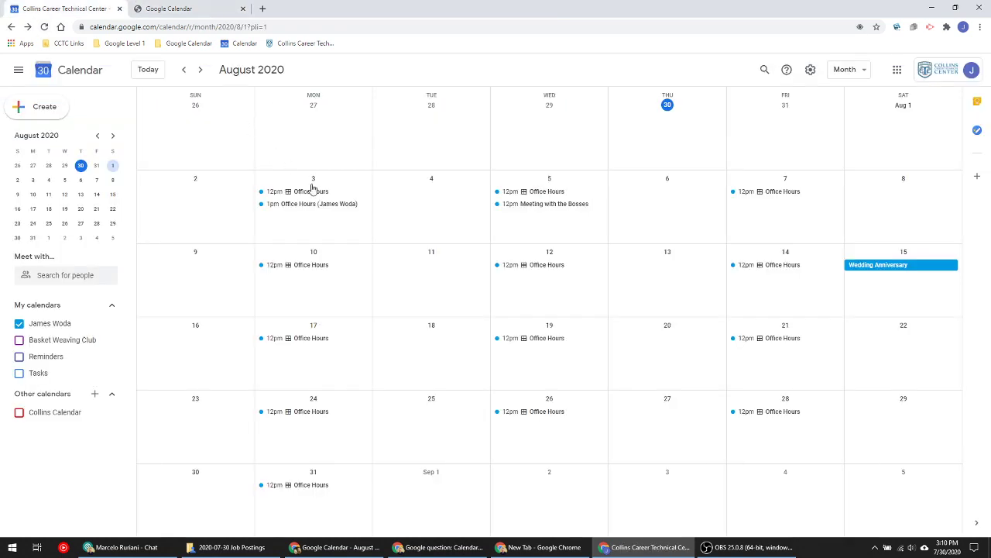
left_click(558, 204)
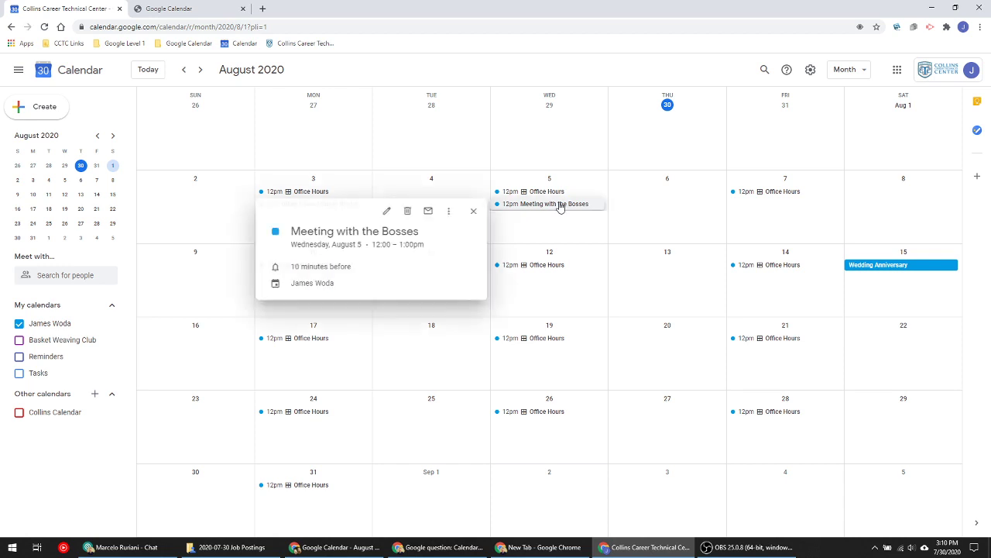
left_click(384, 211)
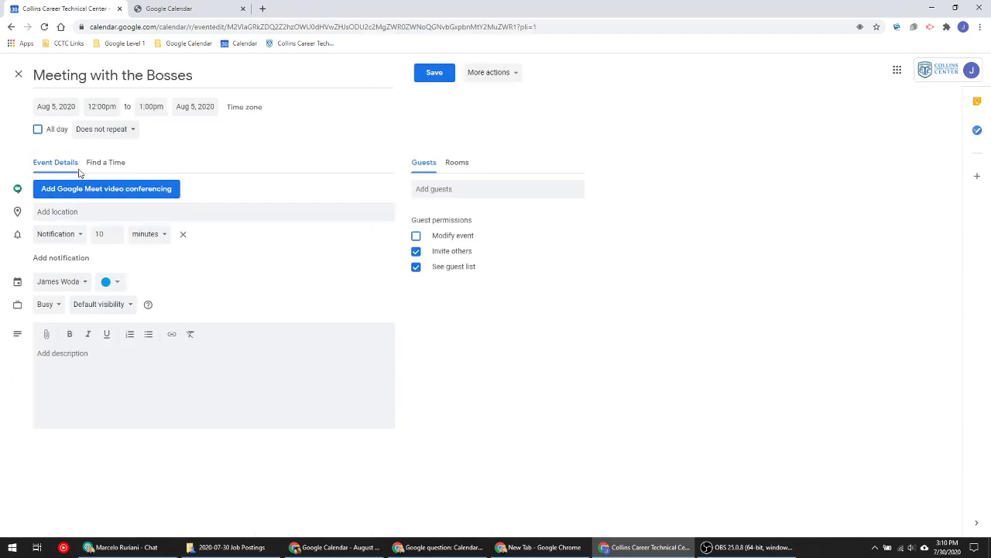
left_click(12, 26)
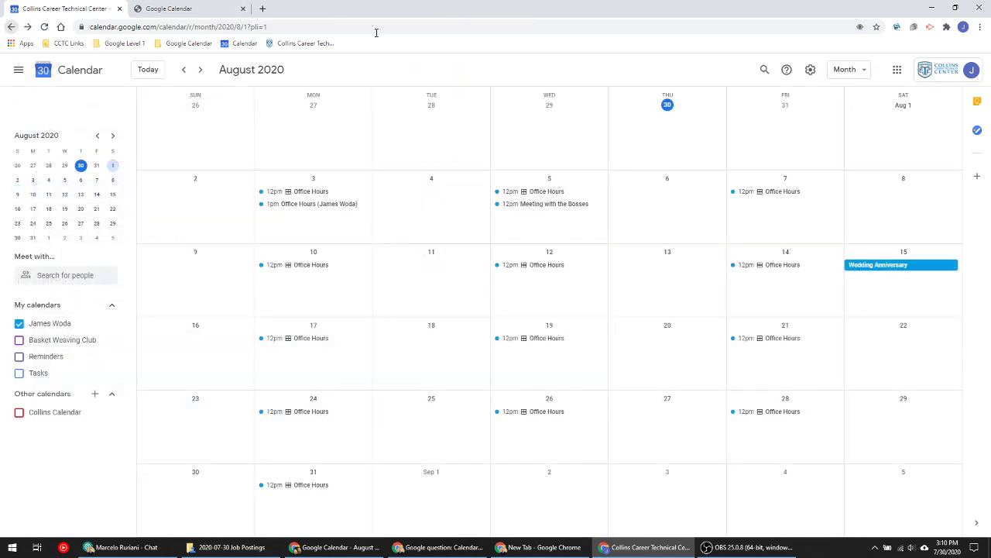
- Reschedule the August 5 "Meeting with the Bosses" to run from 1:00pm to 4:00pm and save the event
left_click(546, 204)
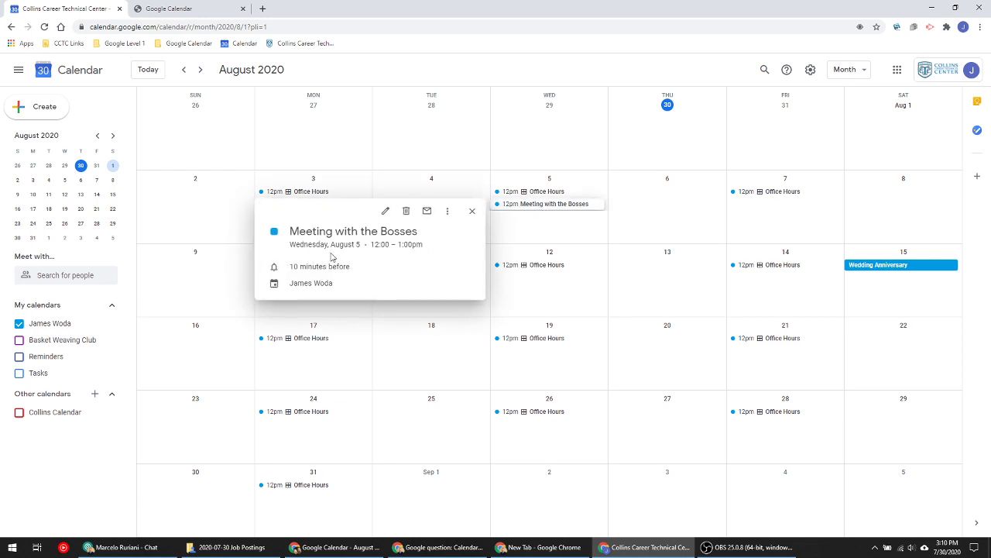
left_click(385, 211)
left_click(105, 106)
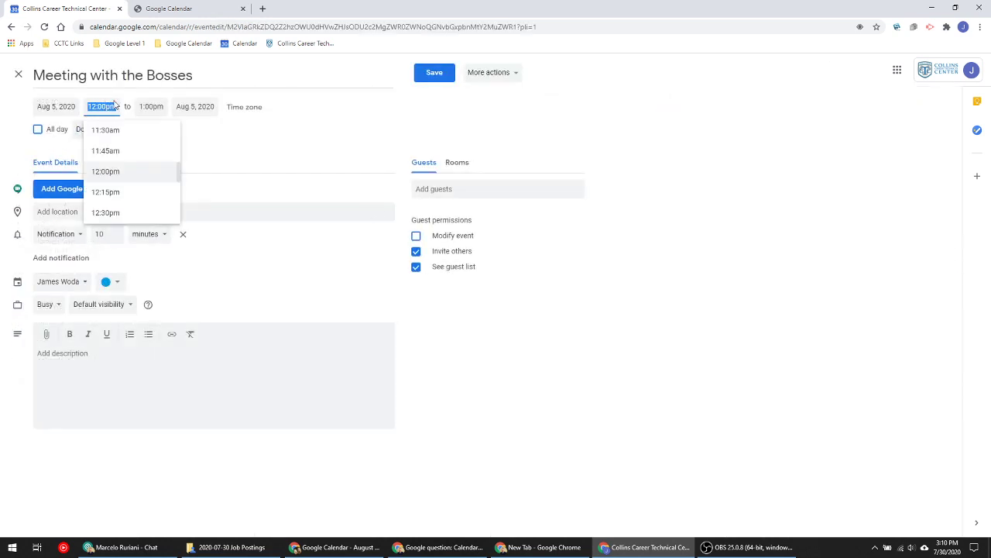
type("1")
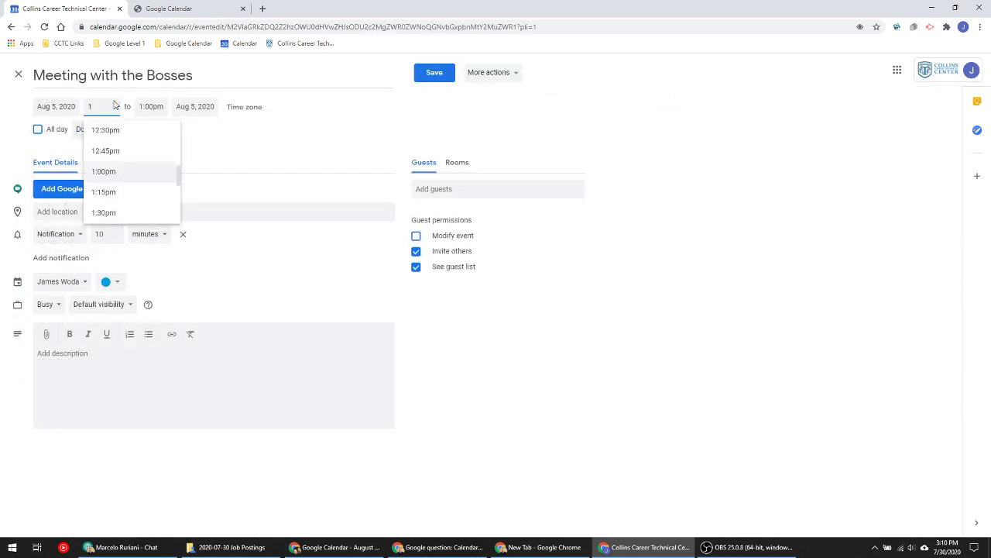
key("Return")
left_click(157, 108)
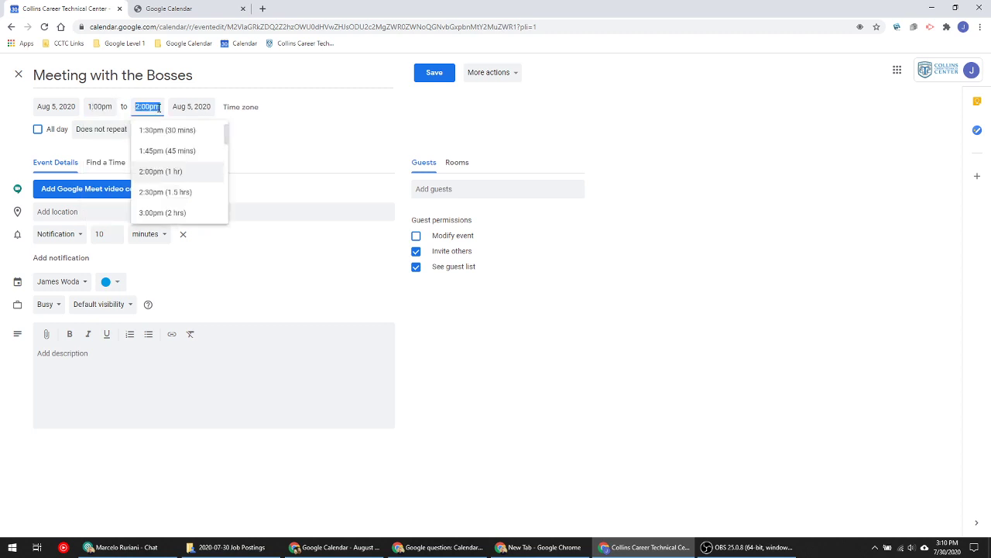
type("4:00pm")
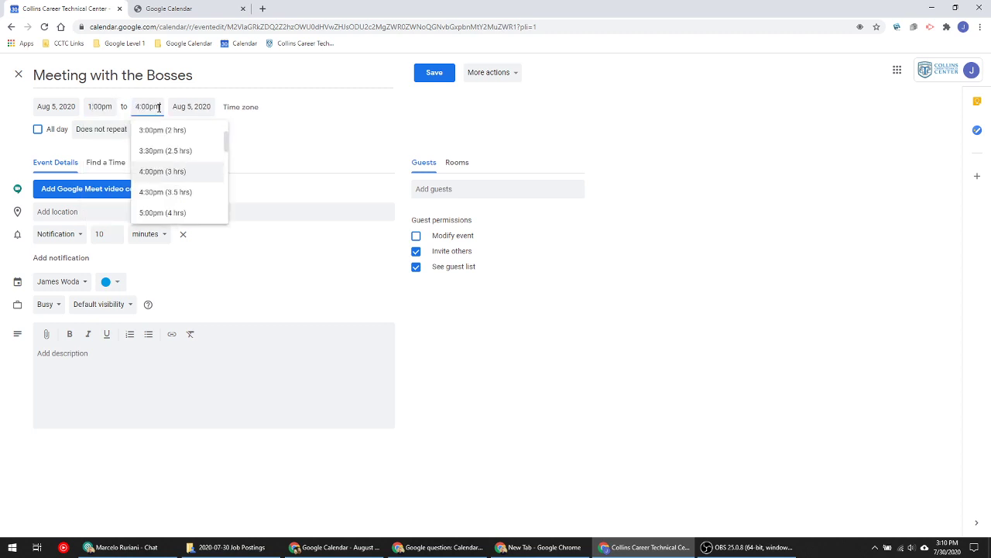
key("Return")
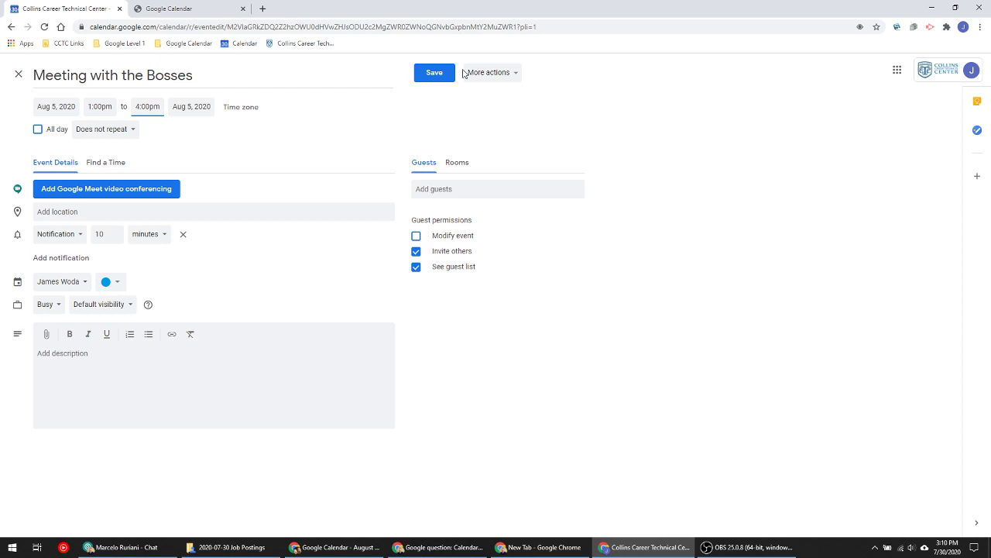
left_click(435, 72)
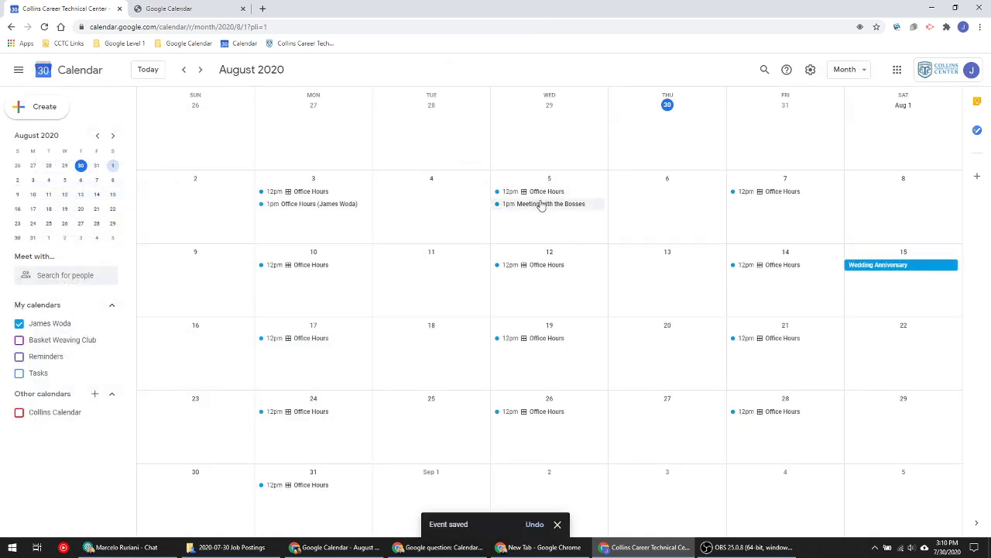
- Reload the appointment page and check the August 5 Office Hours slots against the meeting in the week of Aug 2 – 8, 2020
left_click(224, 8)
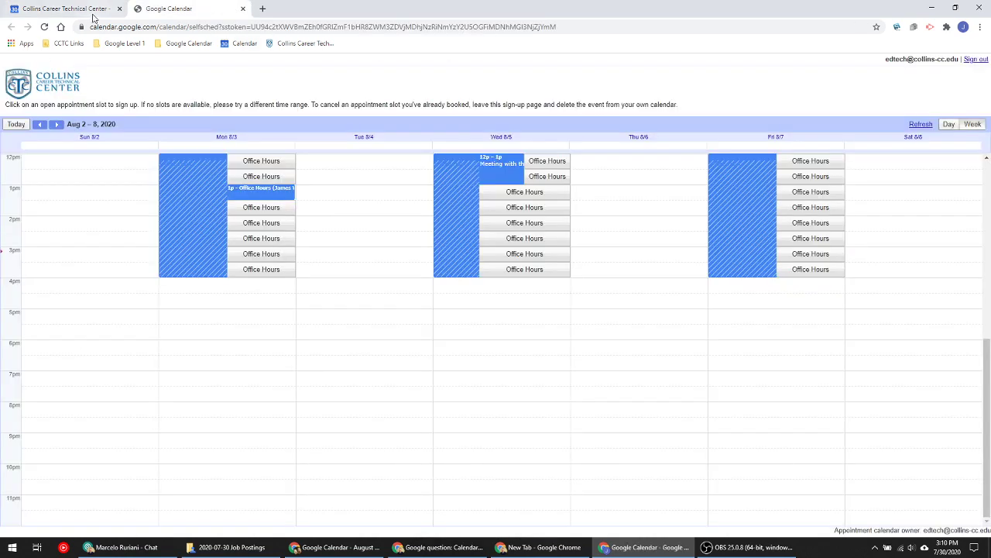
left_click(44, 27)
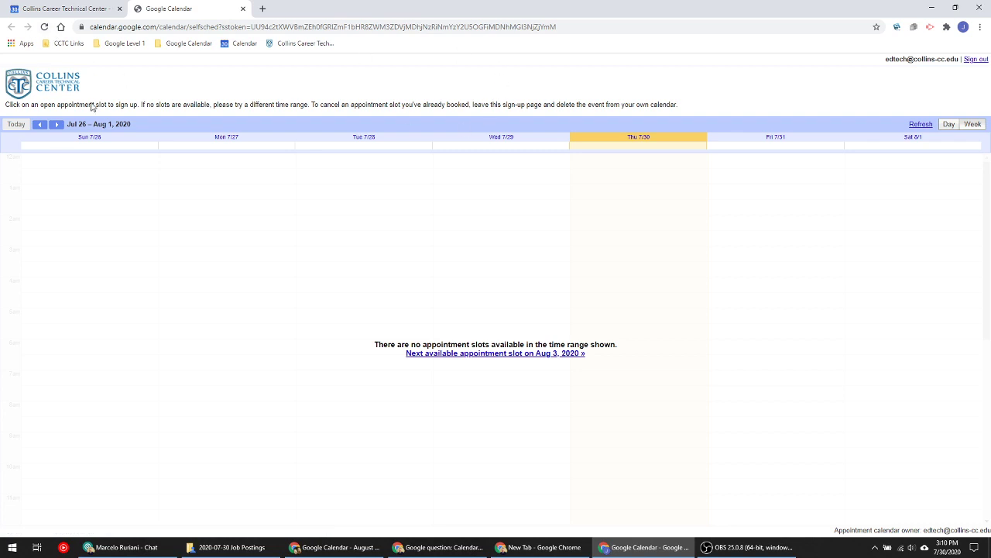
left_click(56, 125)
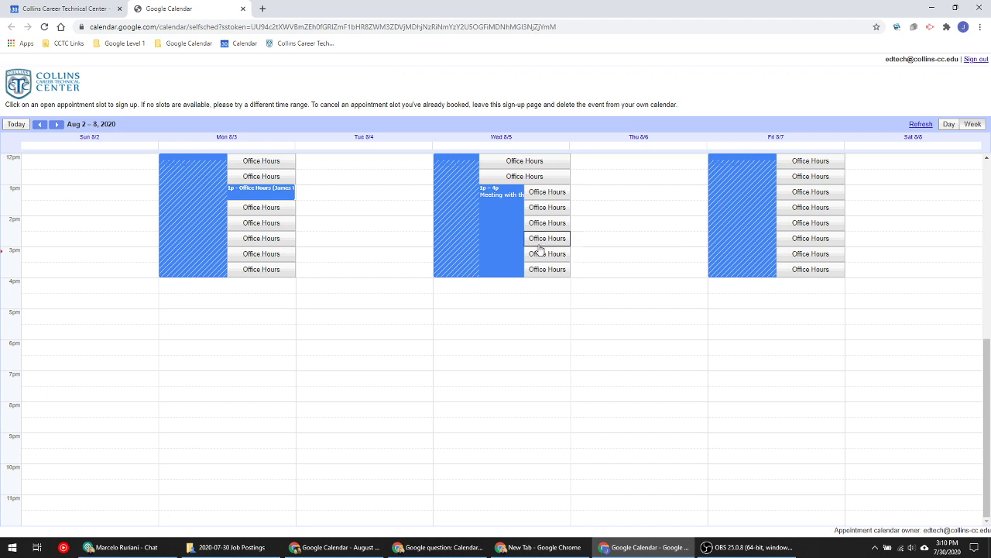
- Close the appointment page and minimize the browser window showing the calendar
left_click(242, 8)
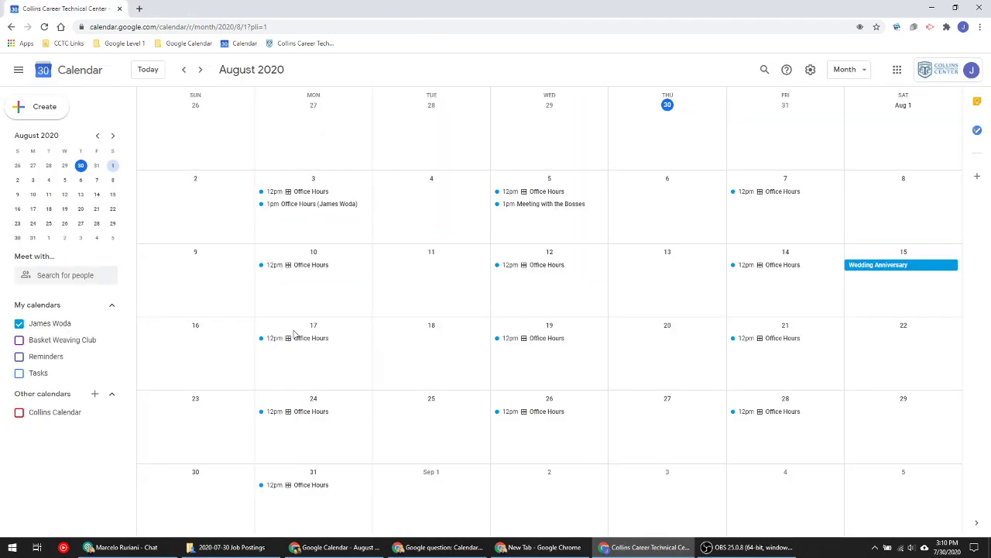
left_click(932, 8)
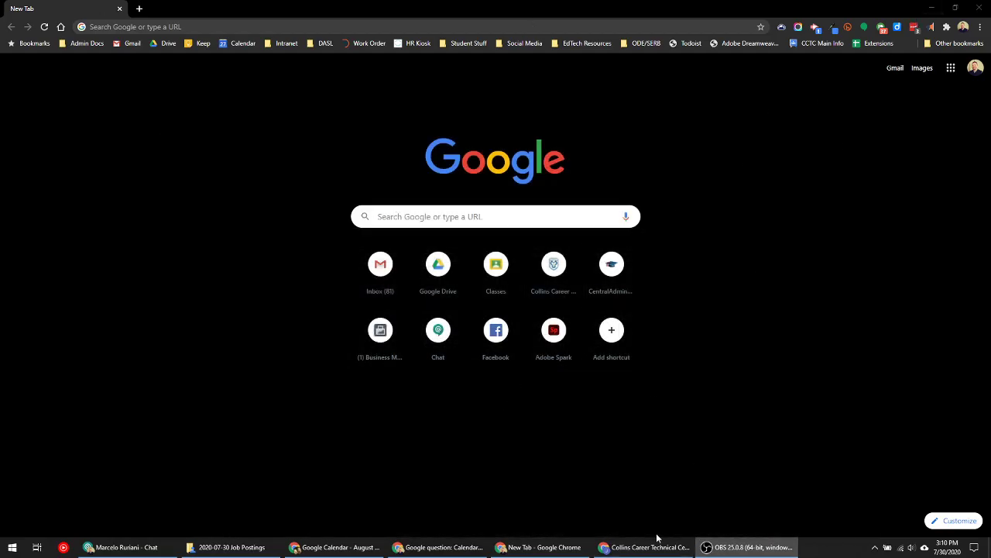